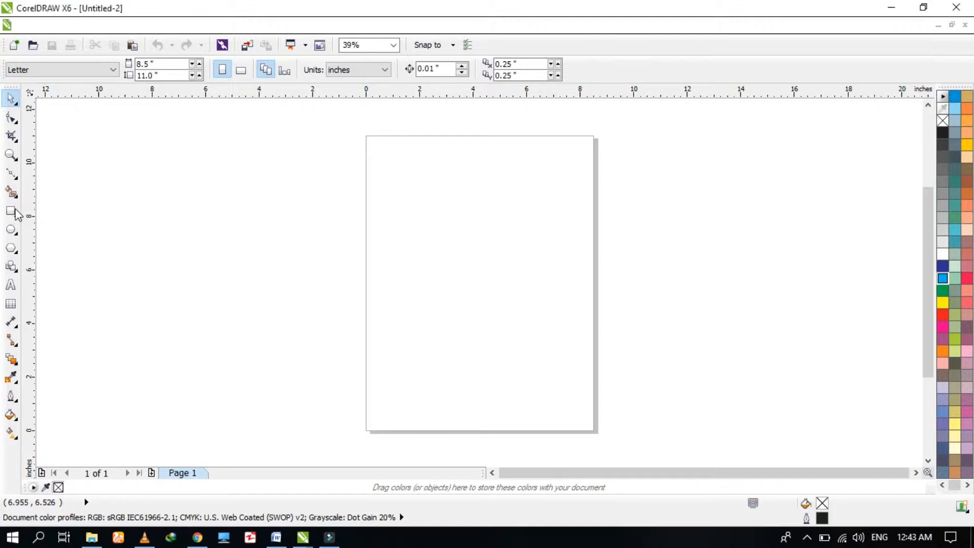
Draw a rectangle about 5.7 by 4.9 inches on the page.
click(11, 210)
click(415, 196)
drag(446, 225, 567, 328)
key(space)
click(760, 283)
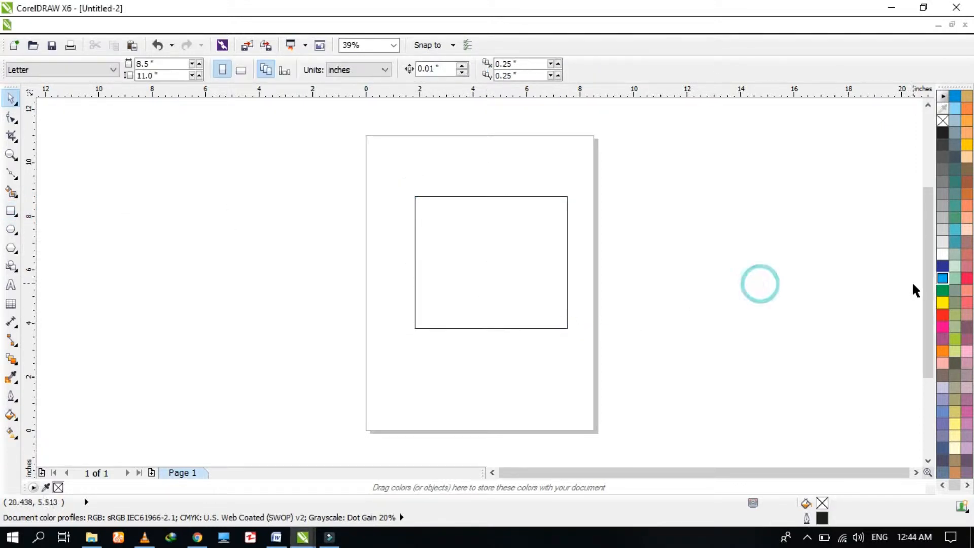
Fill the rectangle with green.
click(943, 290)
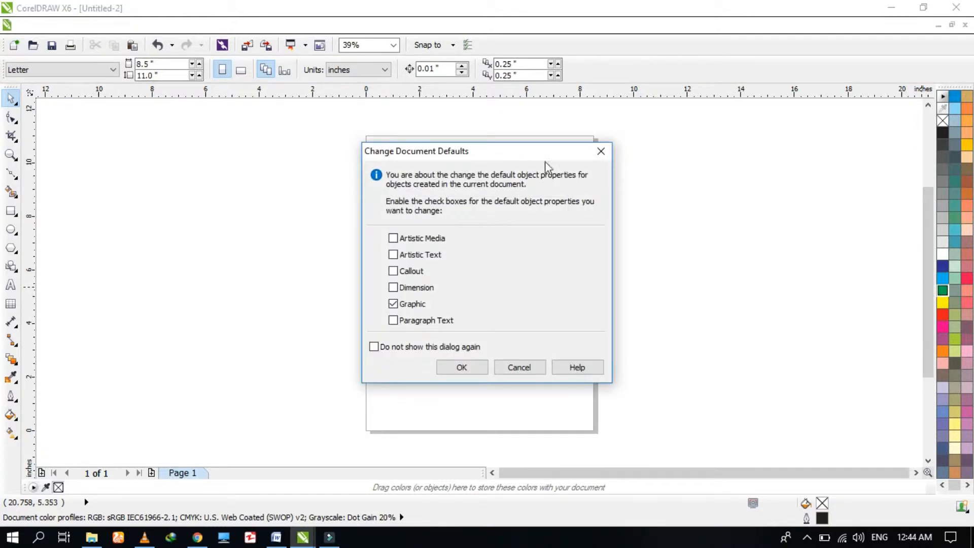
click(600, 151)
click(500, 266)
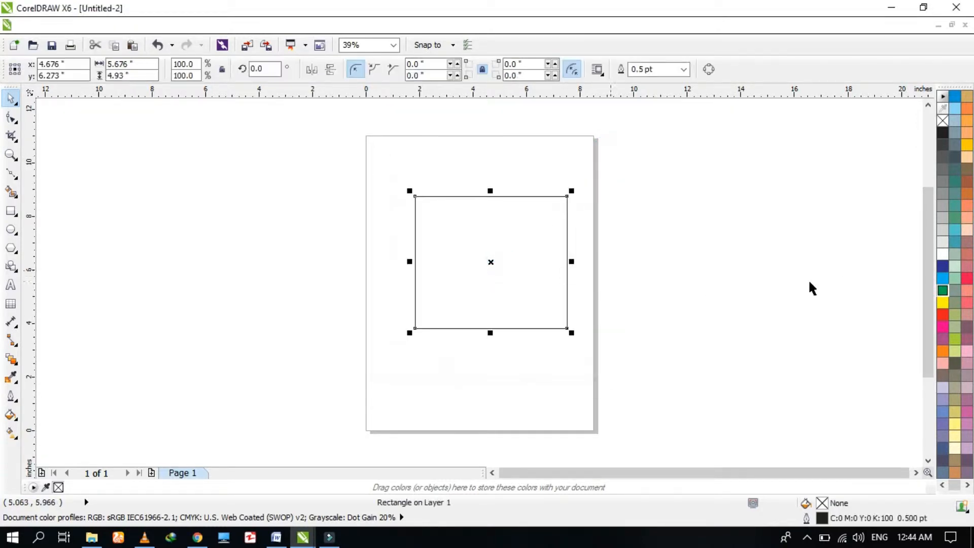
click(943, 289)
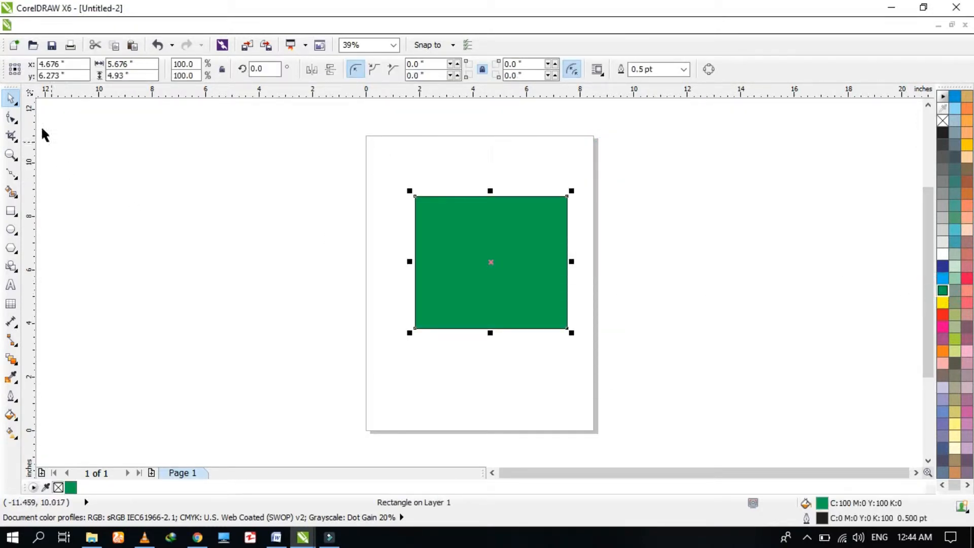
Crop the green rectangle with the Crop tool, keeping only its left portion.
click(14, 136)
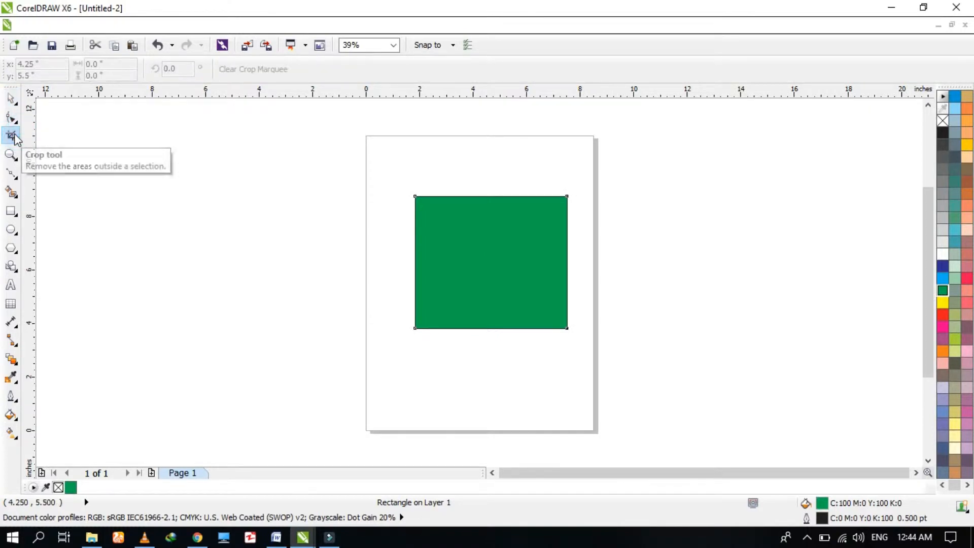
drag(381, 172, 481, 376)
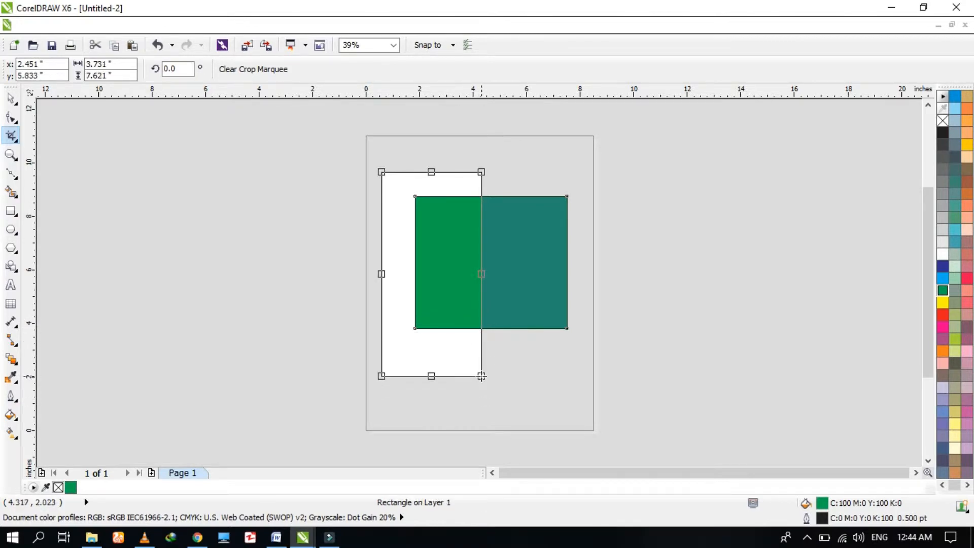
double_click(455, 290)
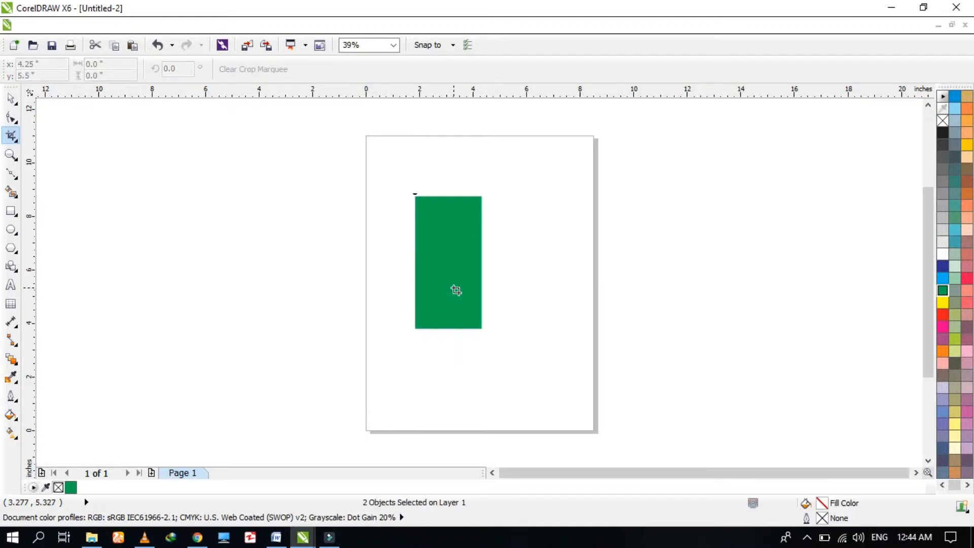
Crop the remaining strip again, keeping only its upper portion.
drag(365, 152, 564, 361)
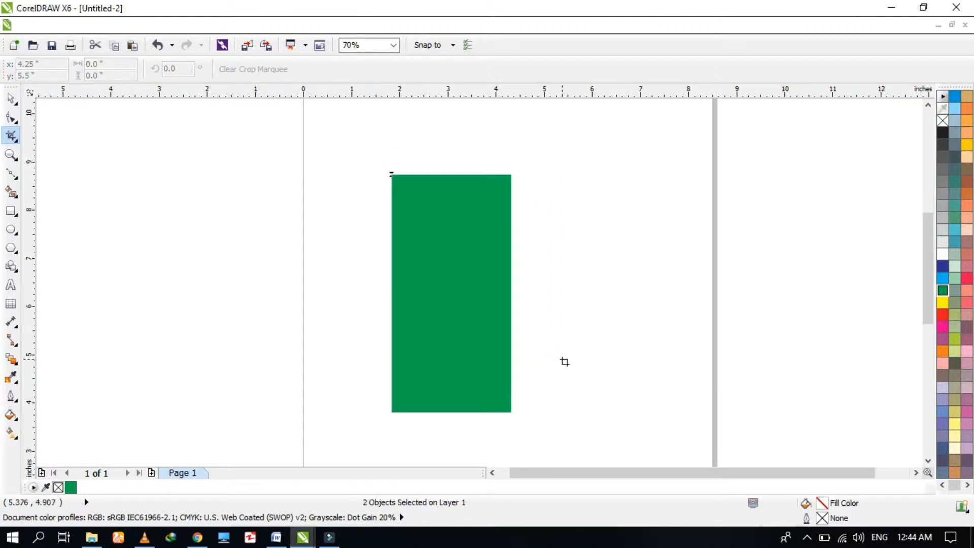
drag(367, 151, 551, 285)
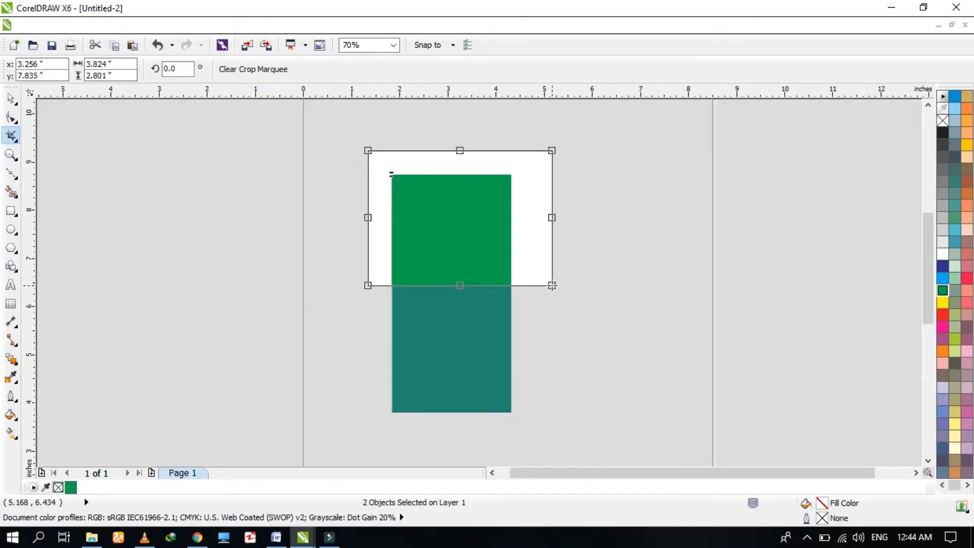
double_click(455, 231)
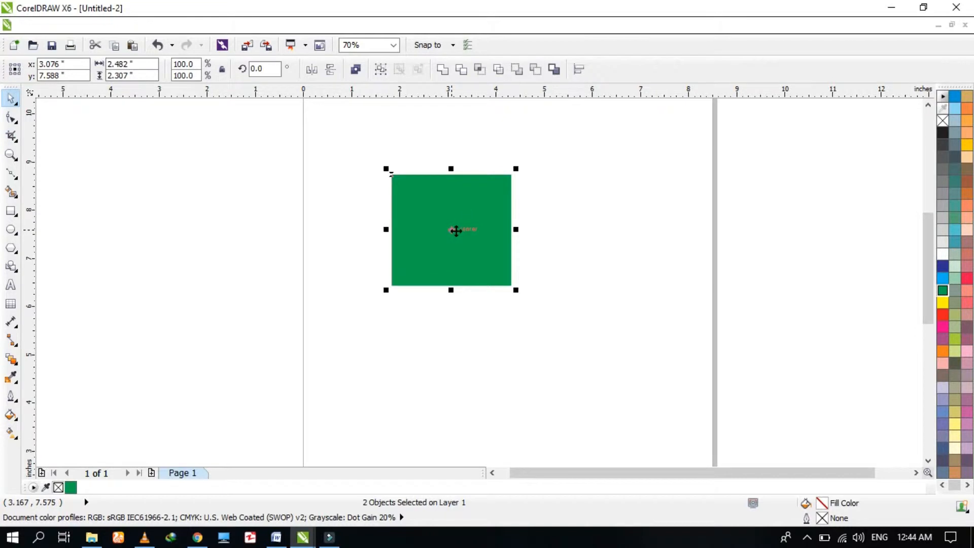
Clear the page and choose the Knife tool from the crop tool group.
drag(337, 143, 576, 324)
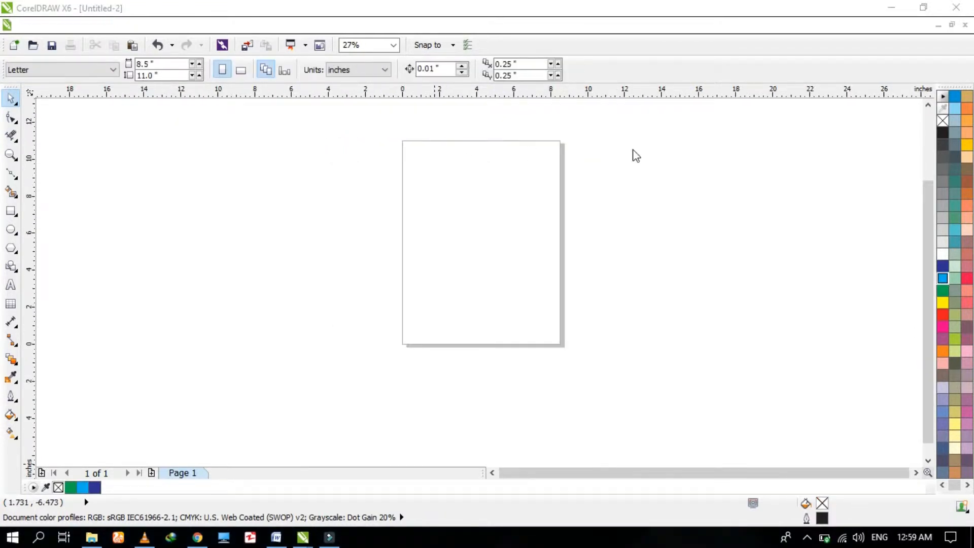
click(13, 141)
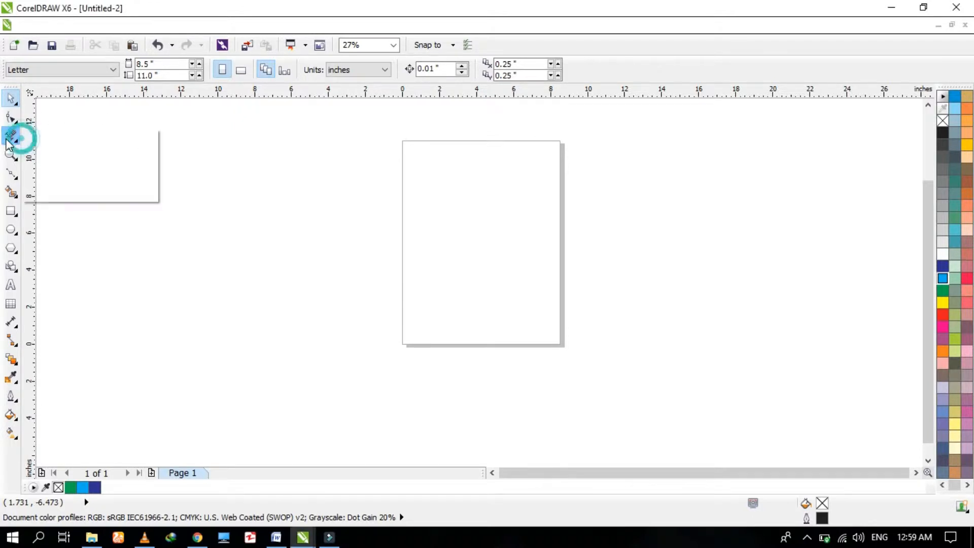
click(48, 157)
key(space)
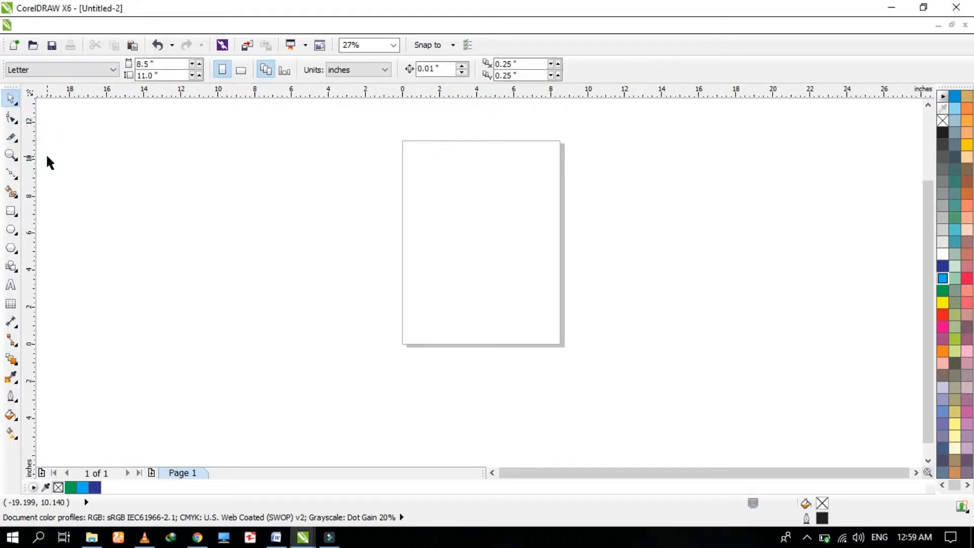
Draw a rectangle about 4.5 by 5.5 inches and fill it with blue.
click(19, 210)
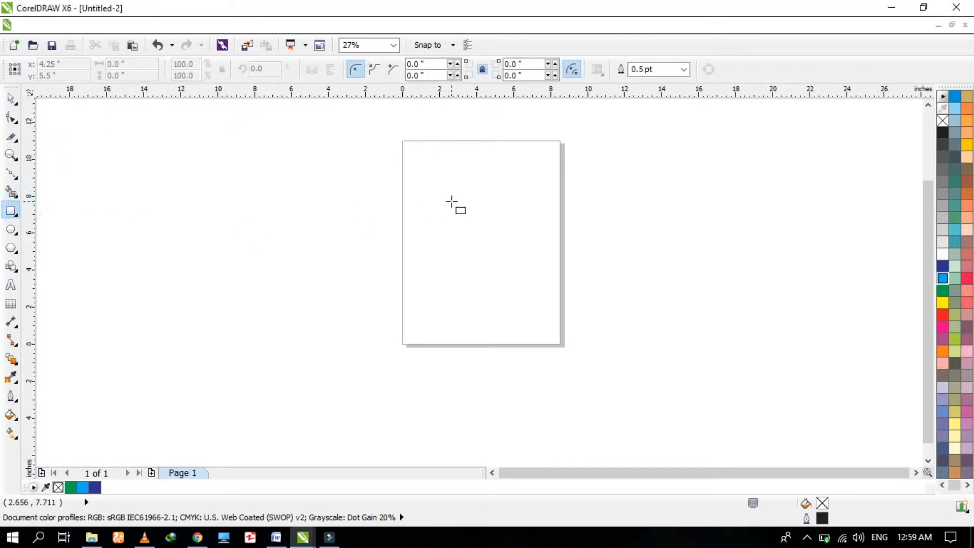
drag(451, 201, 535, 302)
key(space)
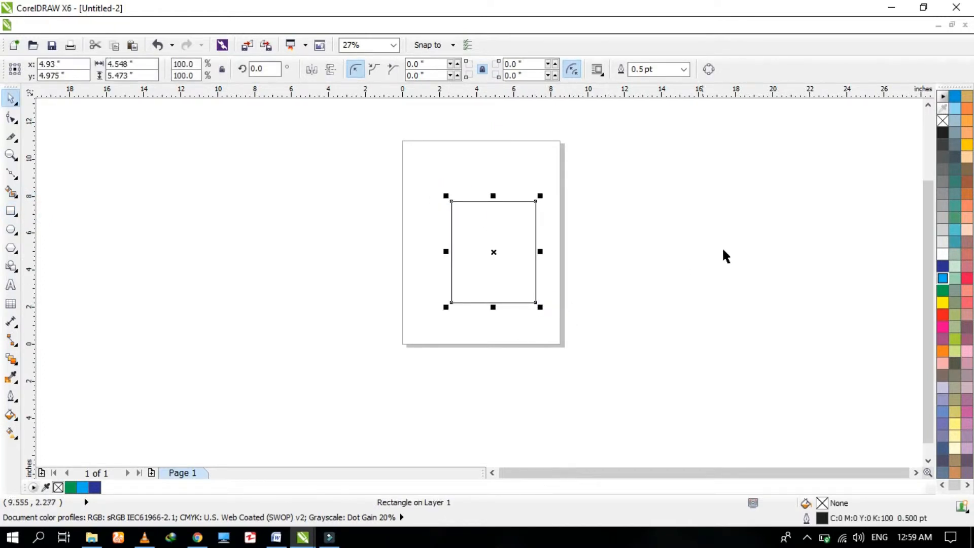
click(944, 266)
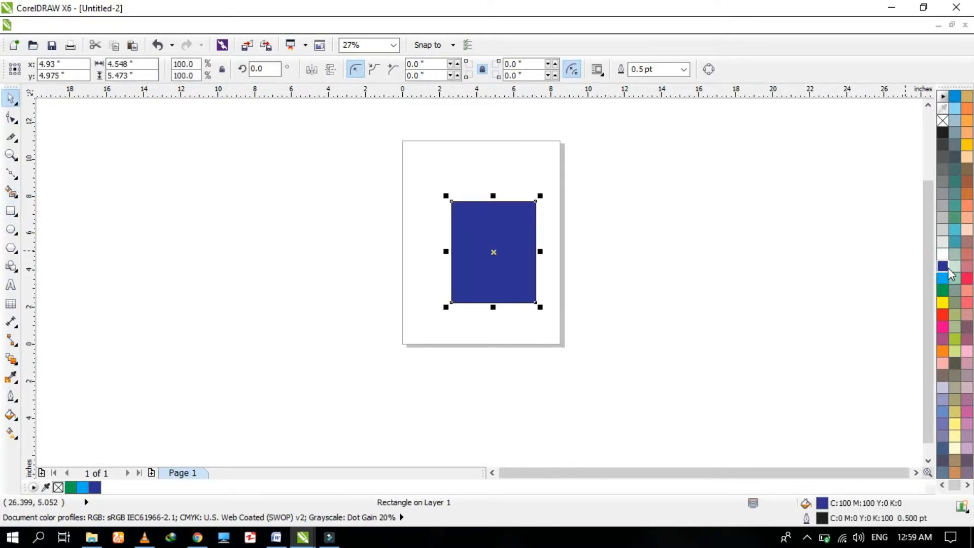
Cut the blue rectangle diagonally from its top-left to bottom-right corner with the Knife tool.
key(F2)
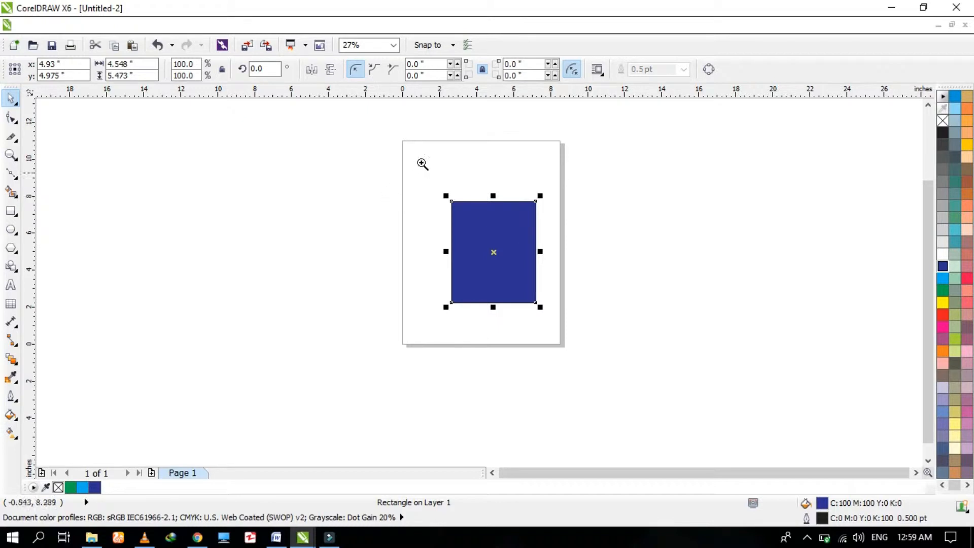
drag(422, 163, 610, 339)
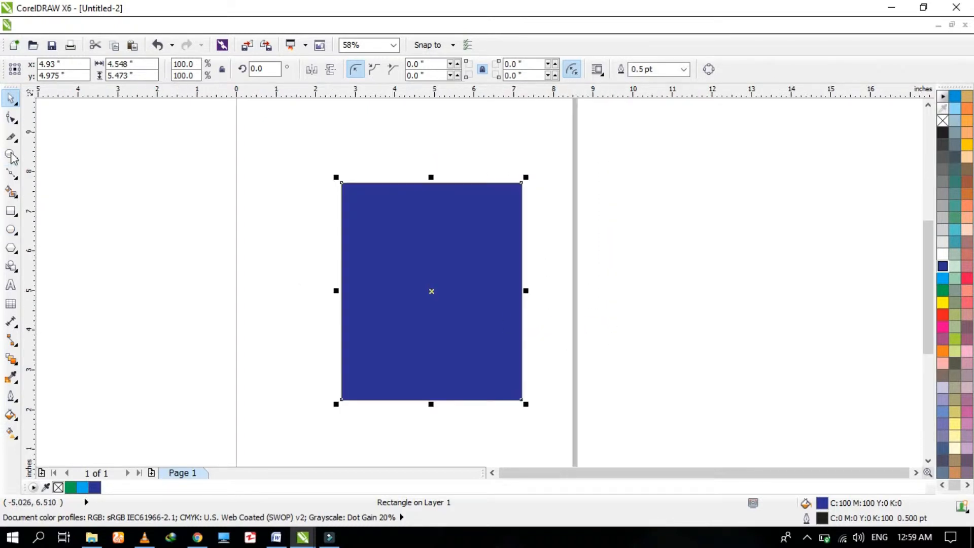
click(12, 136)
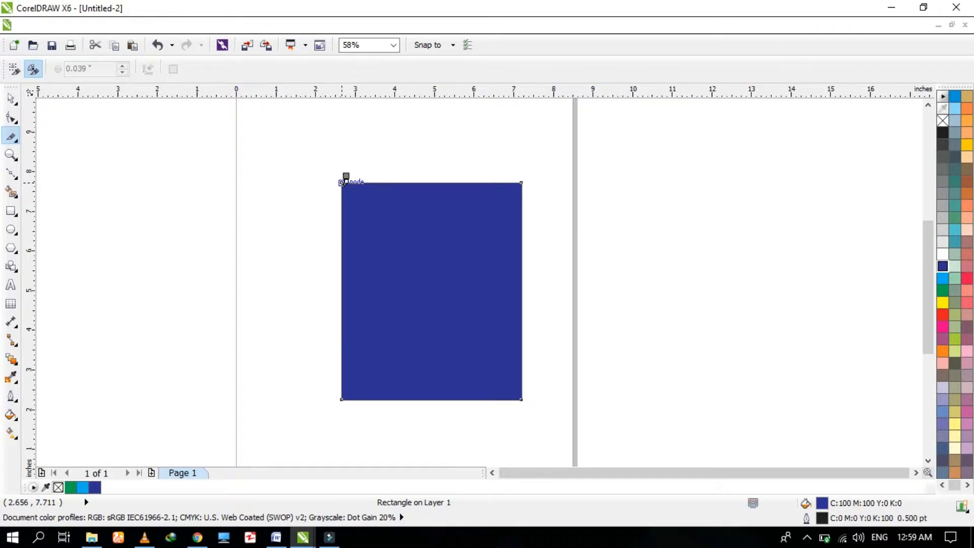
click(341, 182)
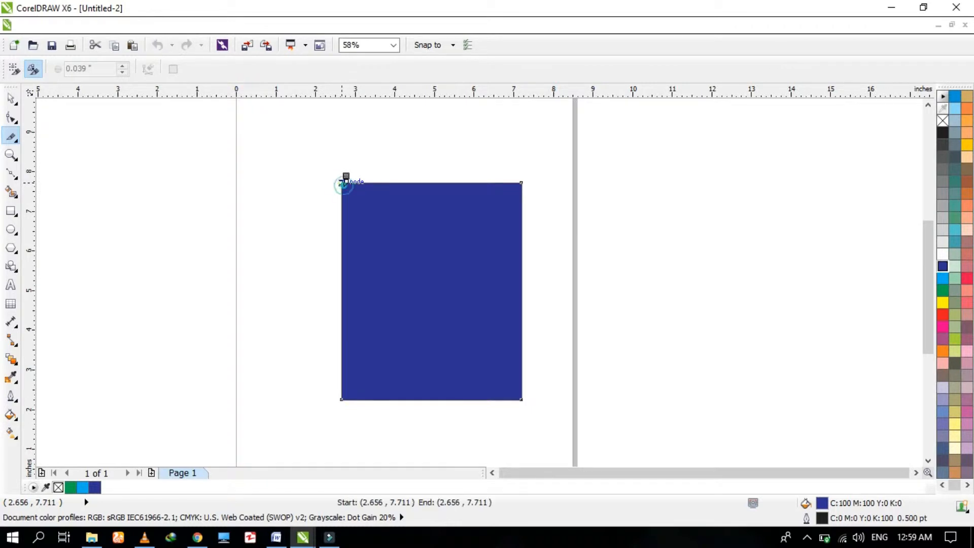
click(520, 398)
Move the upper triangle up and to the right, away from the lower one.
key(space)
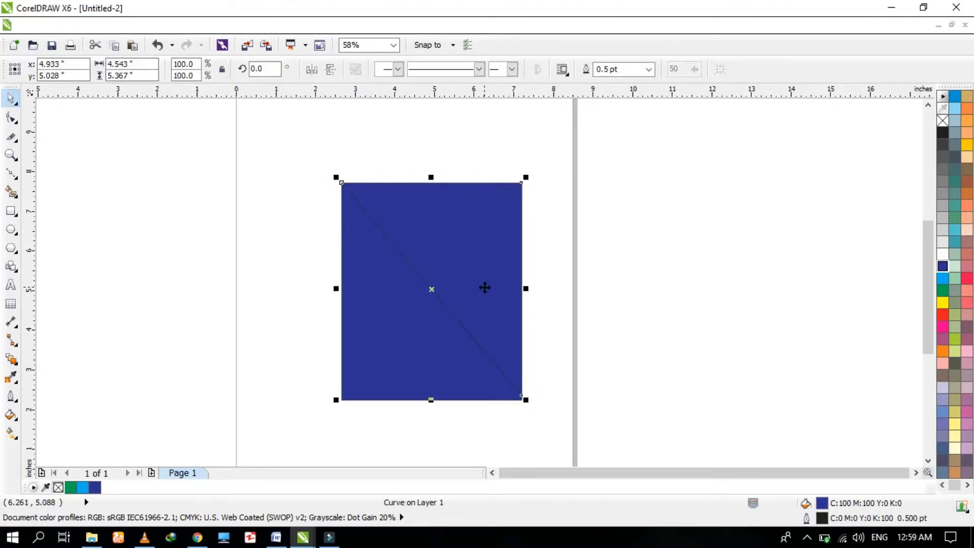
drag(507, 252, 543, 207)
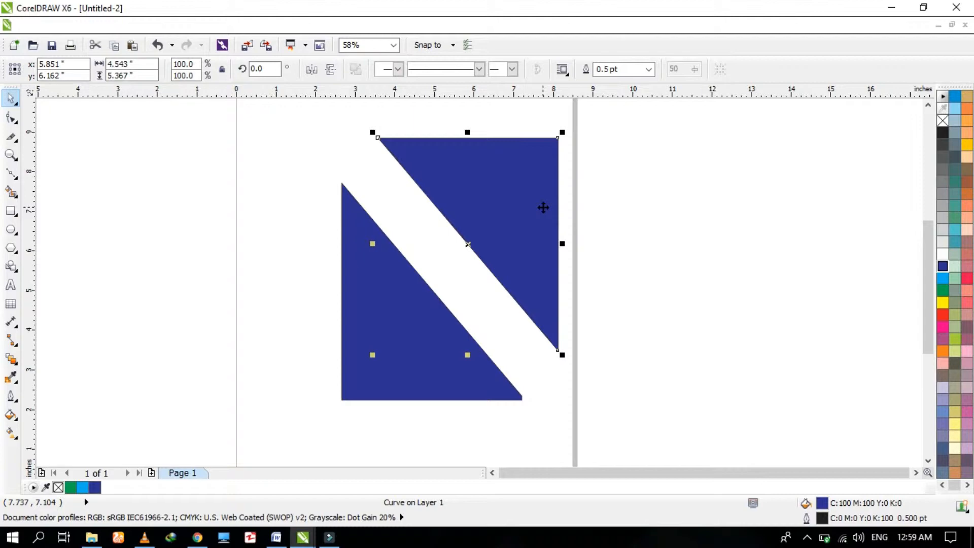
key(space)
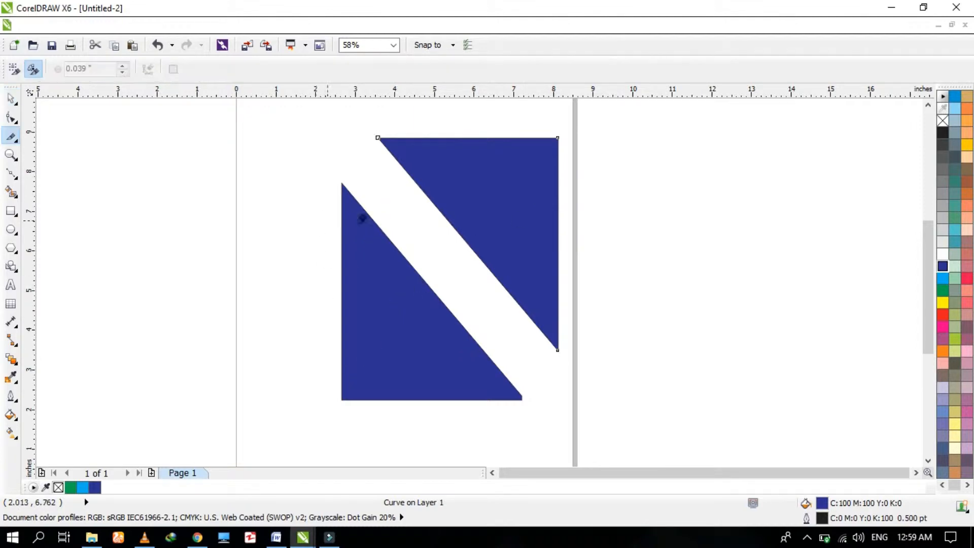
Cut the lower triangle with a curved knife stroke and move the right piece down and right.
mouse_move(387, 235)
mouse_down()
mouse_move(388, 271)
mouse_move(349, 397)
mouse_up()
key(space)
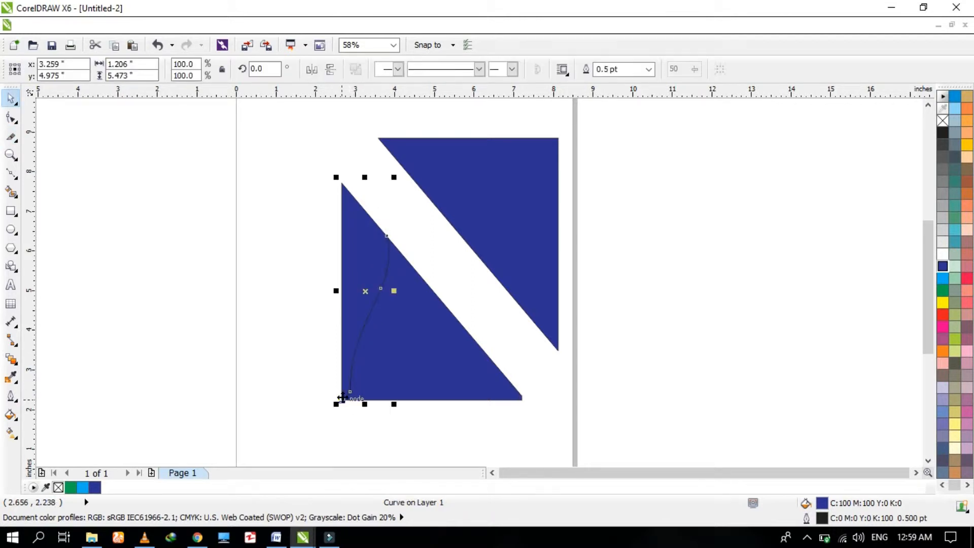
drag(429, 348, 469, 368)
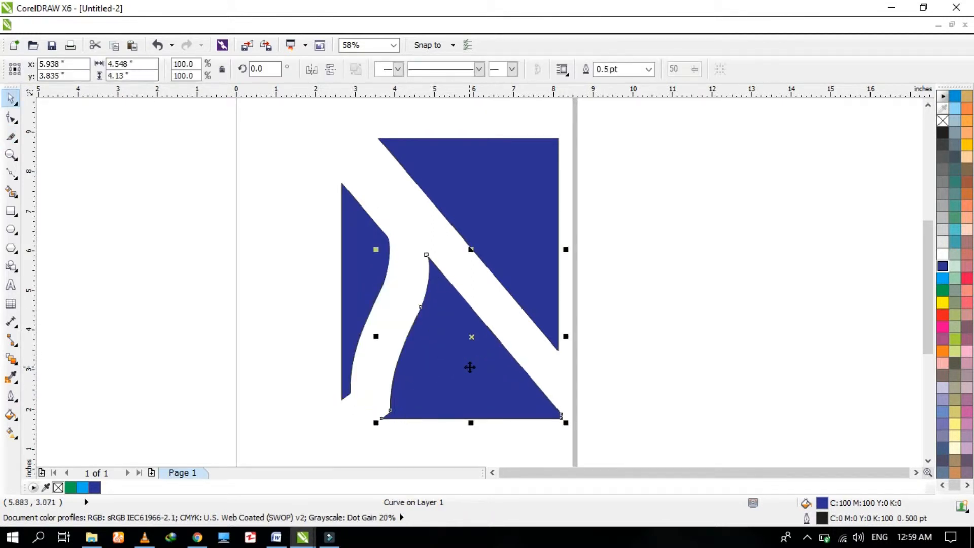
Cut the right piece with a curved stroke from its tip to its bottom-right corner and move the new sliver apart.
key(space)
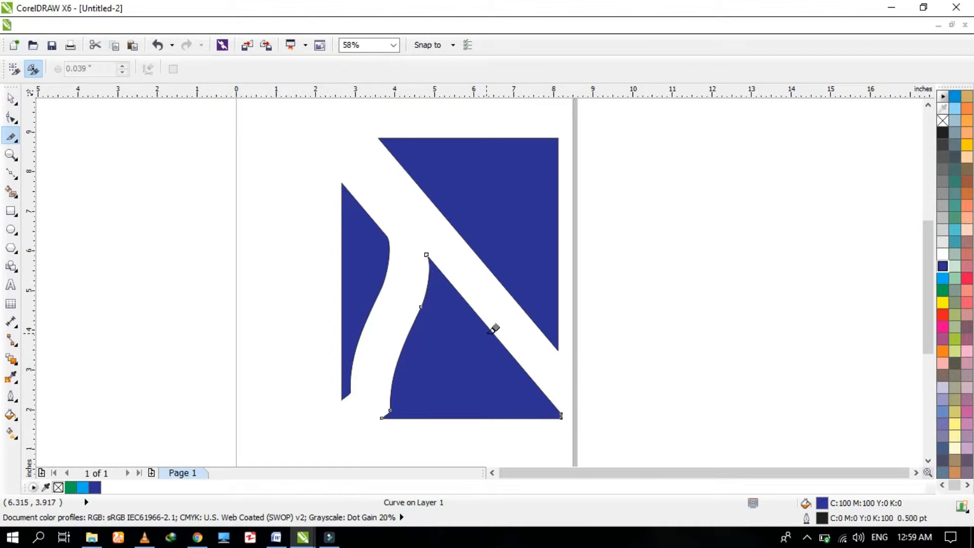
click(489, 331)
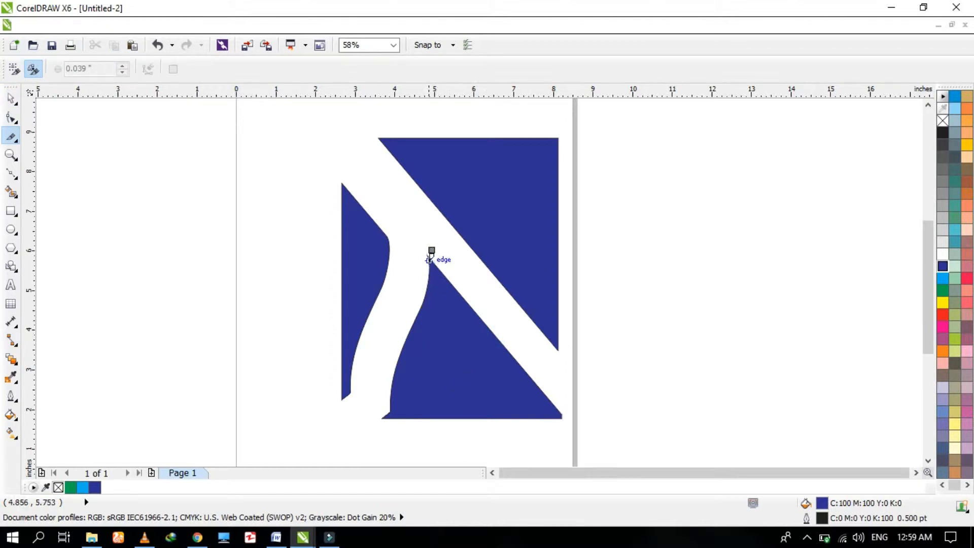
mouse_move(429, 256)
mouse_down()
mouse_move(458, 326)
mouse_move(561, 416)
mouse_up()
key(space)
drag(491, 384, 462, 405)
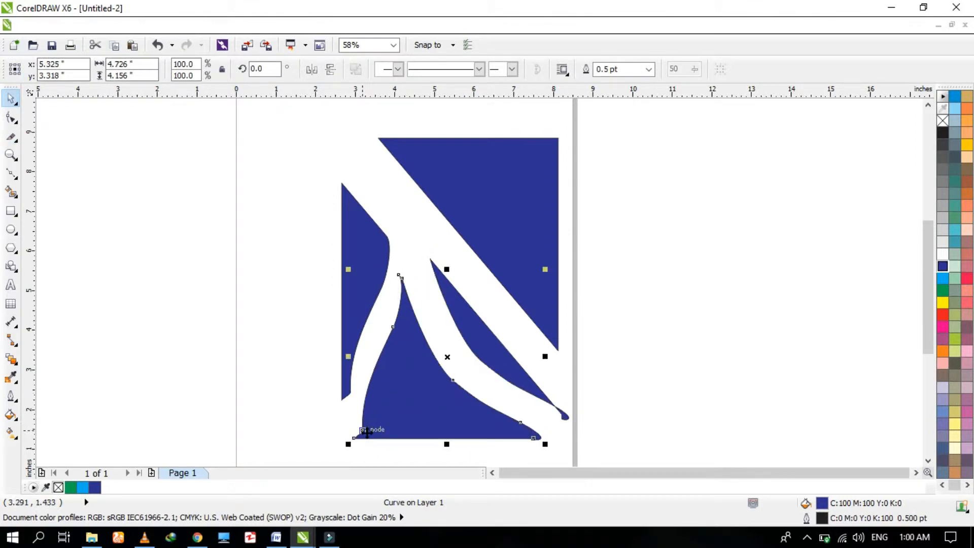
Cut the middle piece with a straight line from its tip to its base and move the right part apart.
key(space)
click(403, 272)
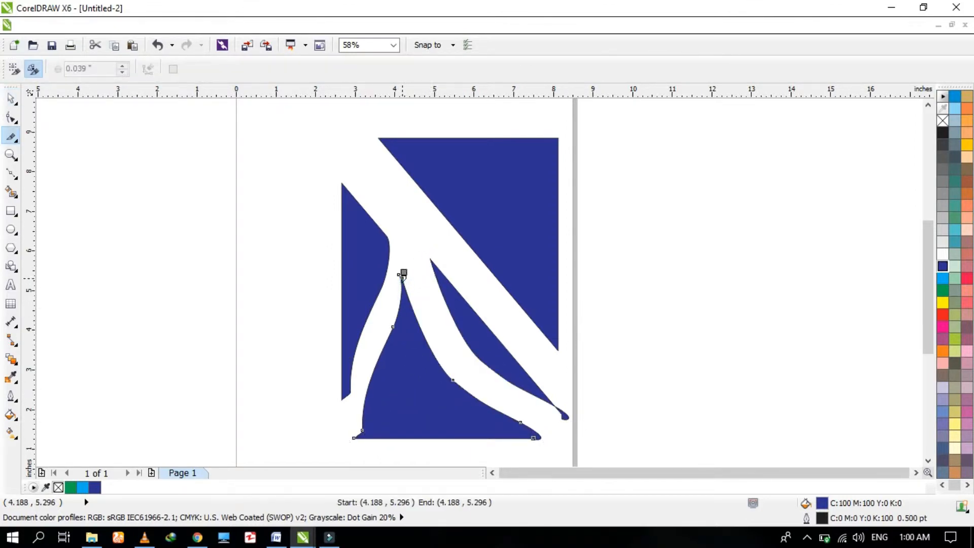
click(416, 437)
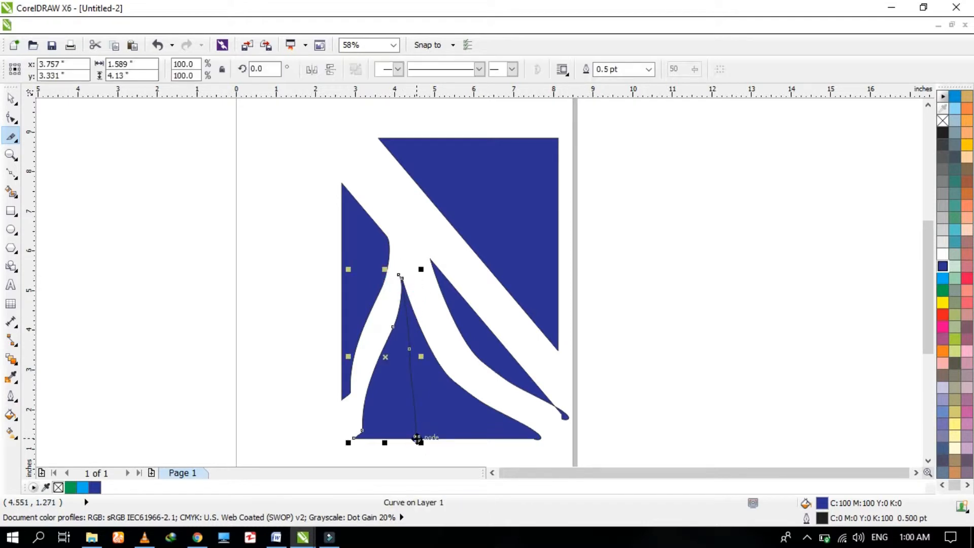
key(space)
drag(450, 430, 473, 425)
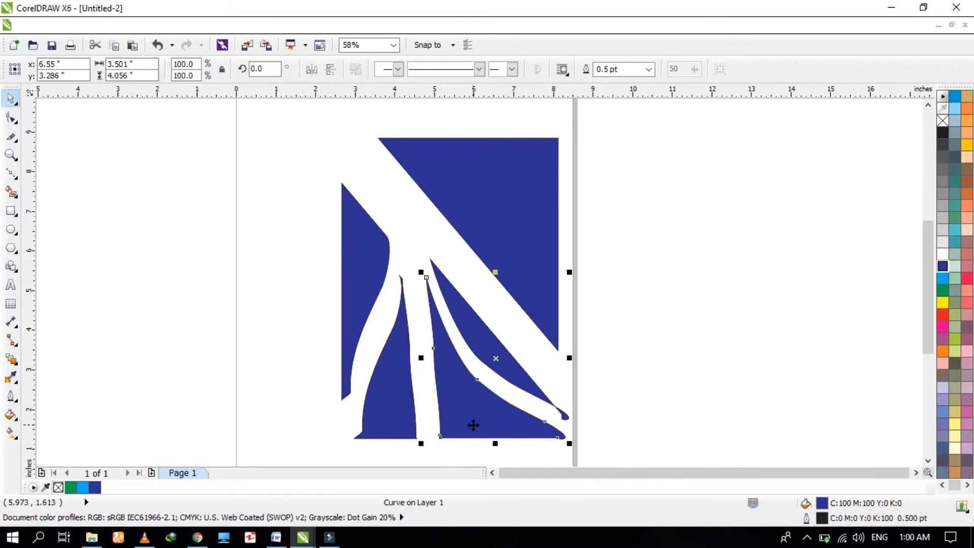
Delete the selected piece.
scroll(473, 425, down, 4)
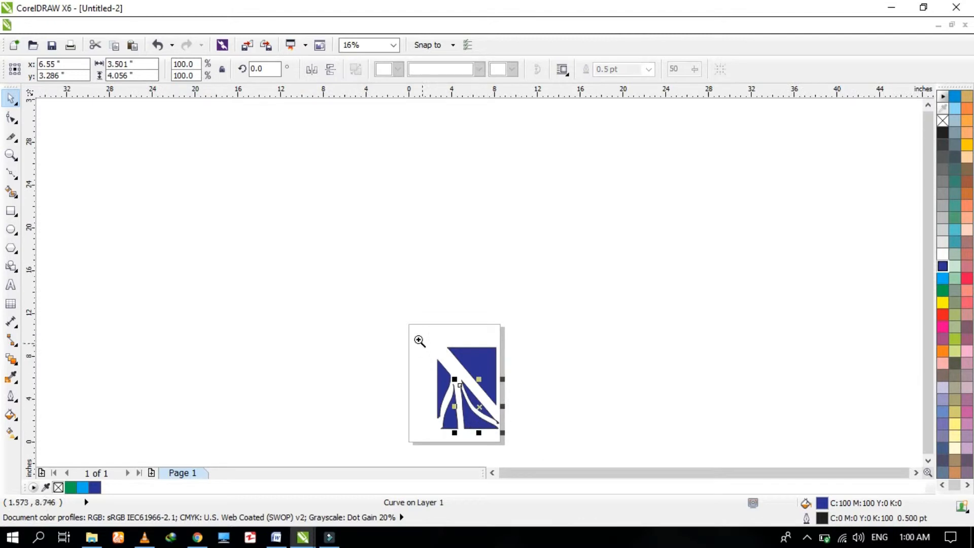
drag(408, 323, 532, 455)
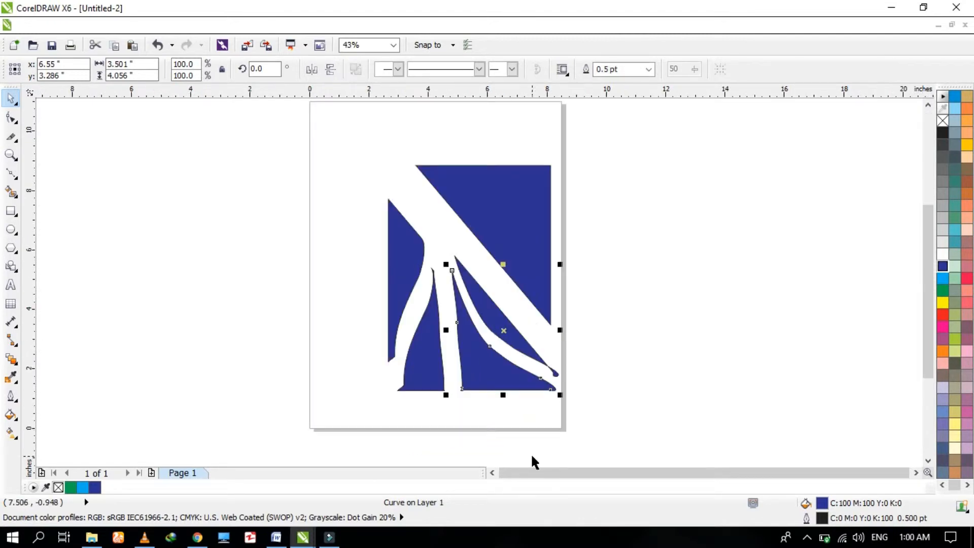
key(Delete)
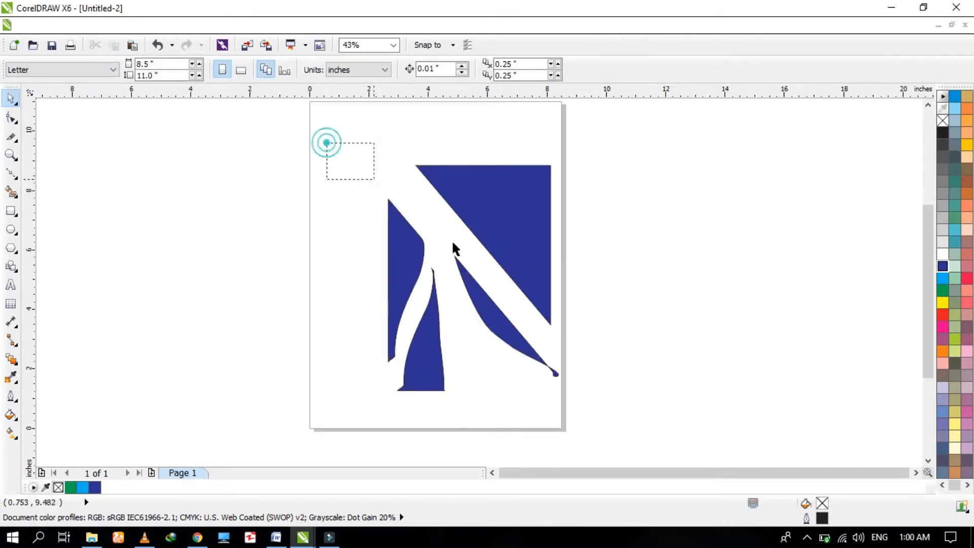
Select all remaining pieces and delete them.
drag(326, 143, 613, 414)
key(Delete)
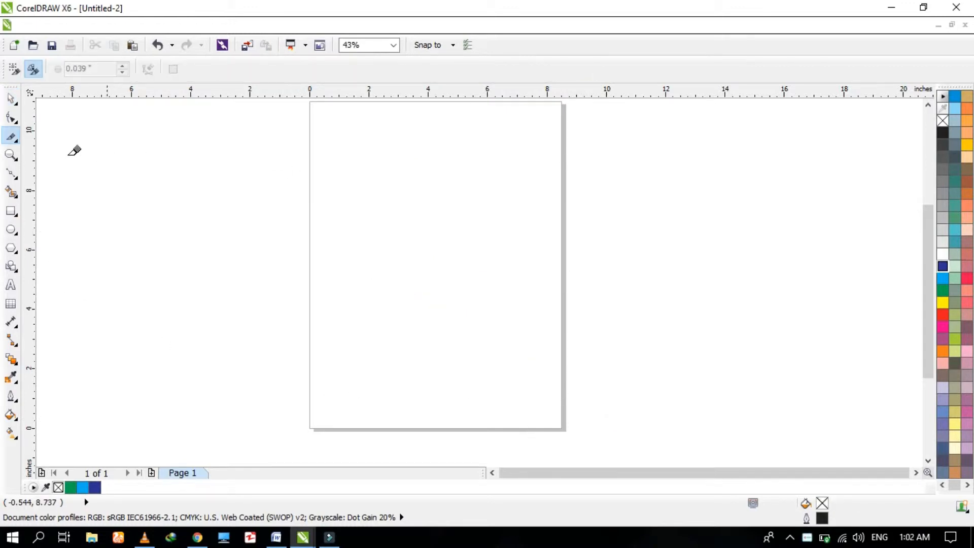
Draw a rectangle about 2.1 by 1.6 inches on the page and fill it with blue.
click(14, 138)
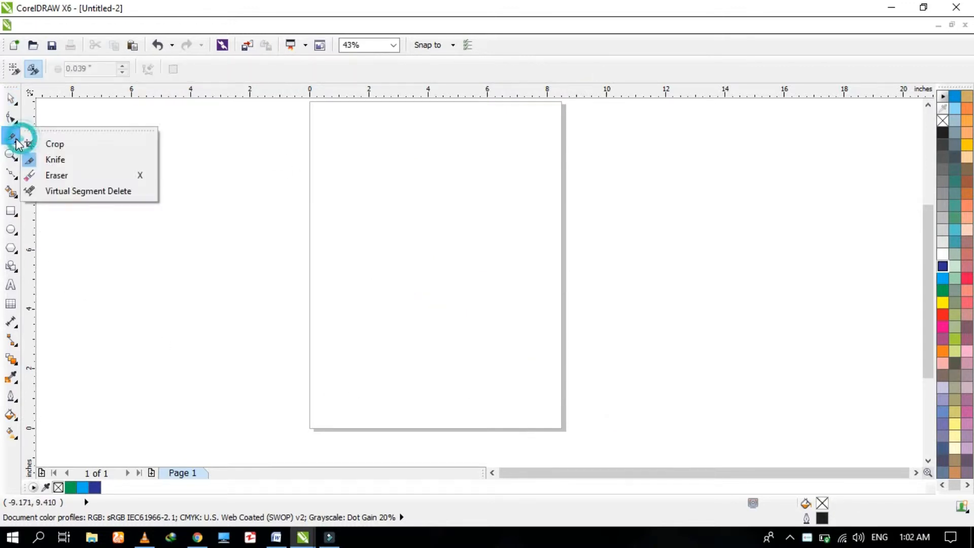
click(57, 175)
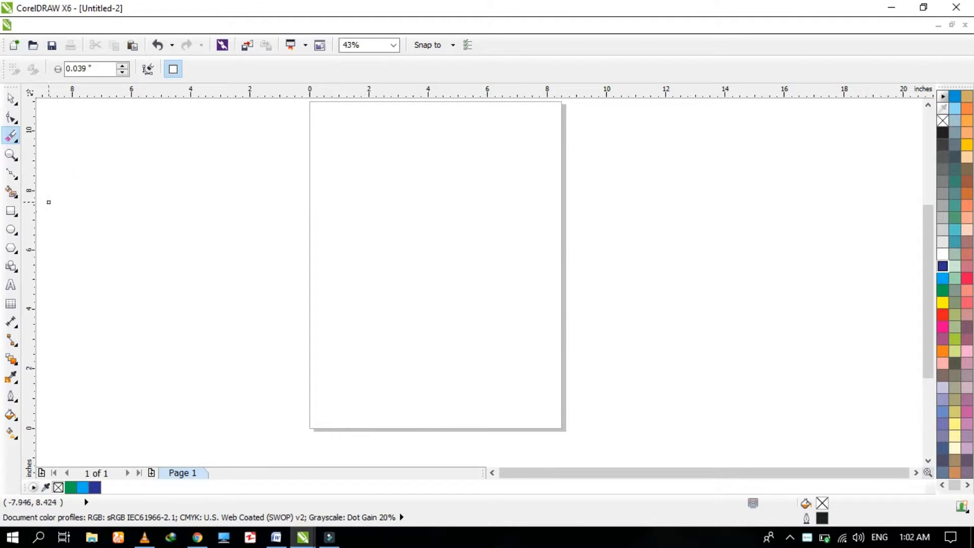
click(11, 211)
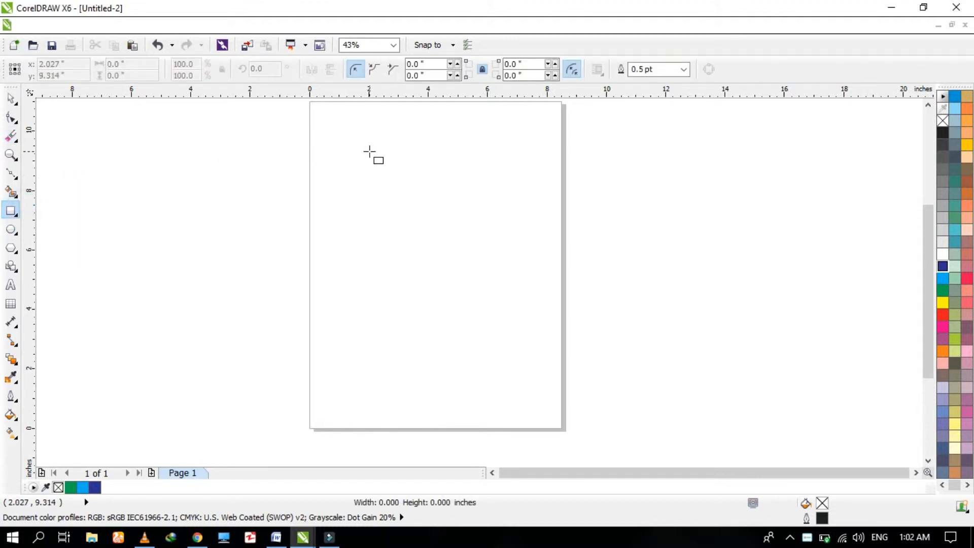
drag(369, 153, 432, 199)
key(space)
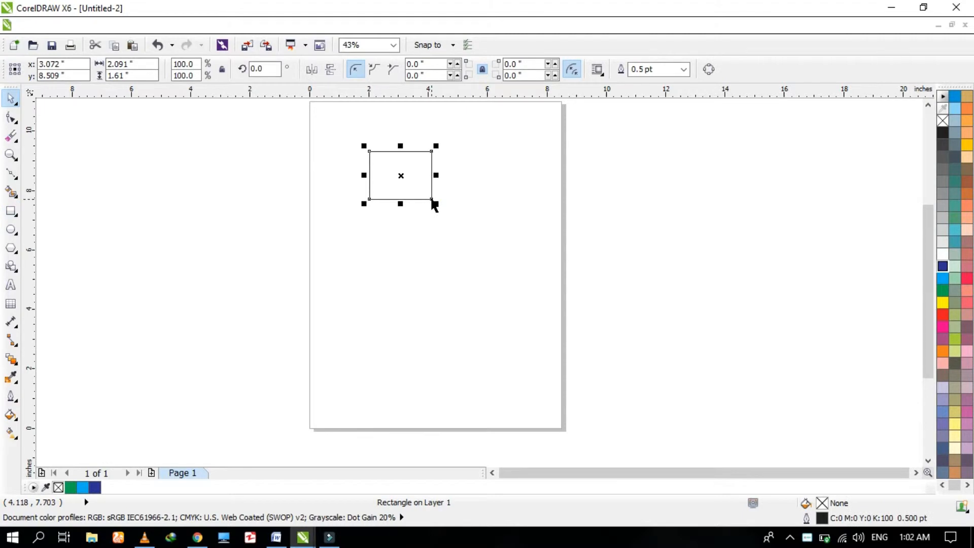
key(F2)
drag(350, 139, 467, 225)
click(942, 278)
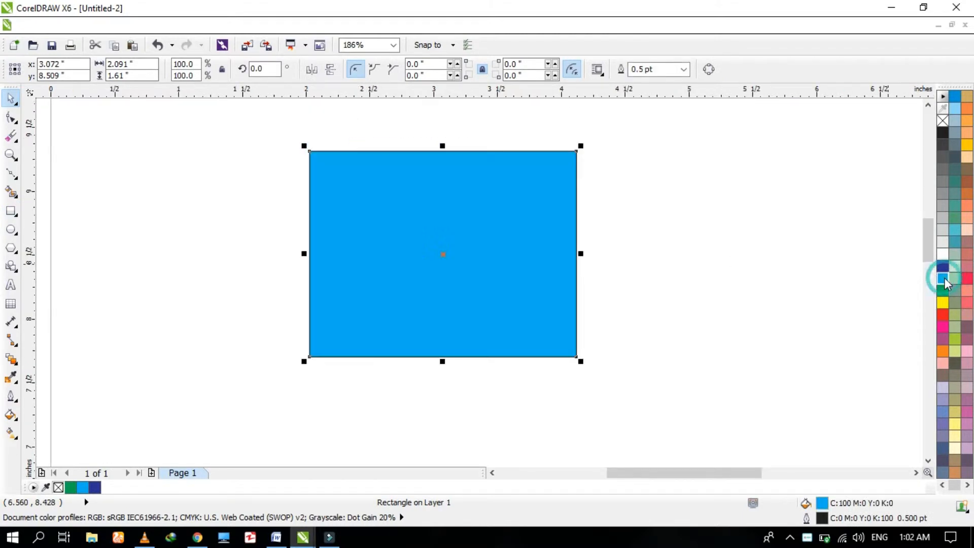
Erase several freehand strokes through the blue rectangle with the Eraser tool.
click(11, 135)
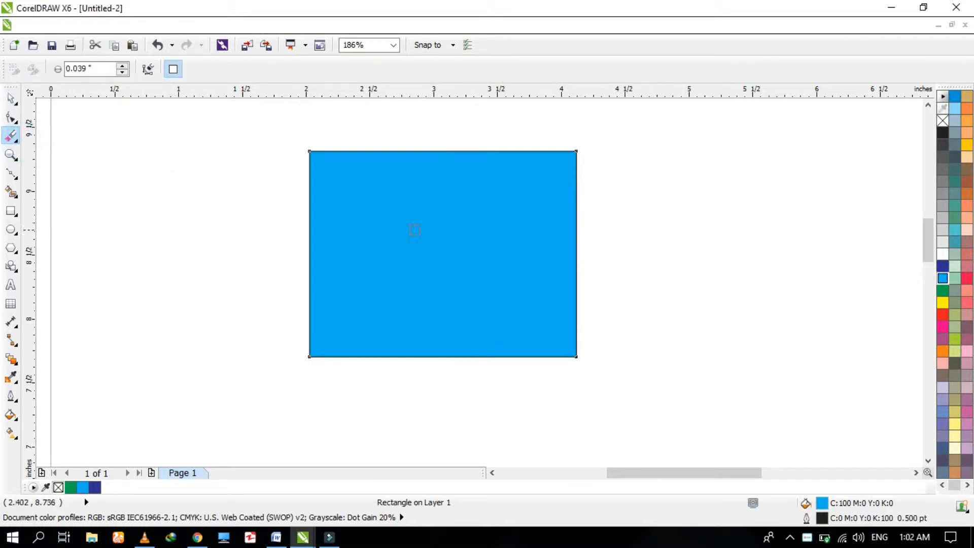
mouse_move(426, 265)
mouse_down()
mouse_move(408, 251)
mouse_move(474, 221)
mouse_move(384, 265)
mouse_move(447, 255)
mouse_move(521, 287)
mouse_up()
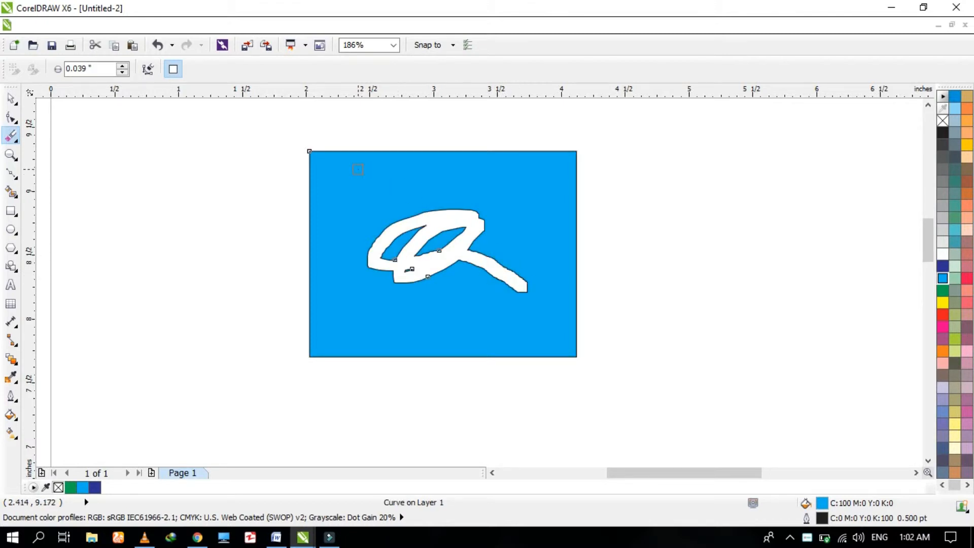
drag(358, 170, 484, 174)
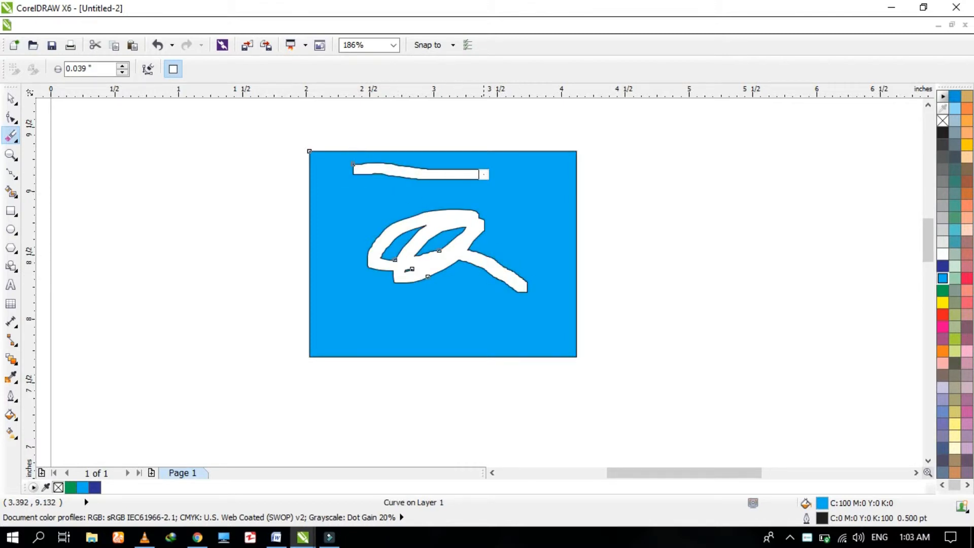
drag(360, 198, 492, 197)
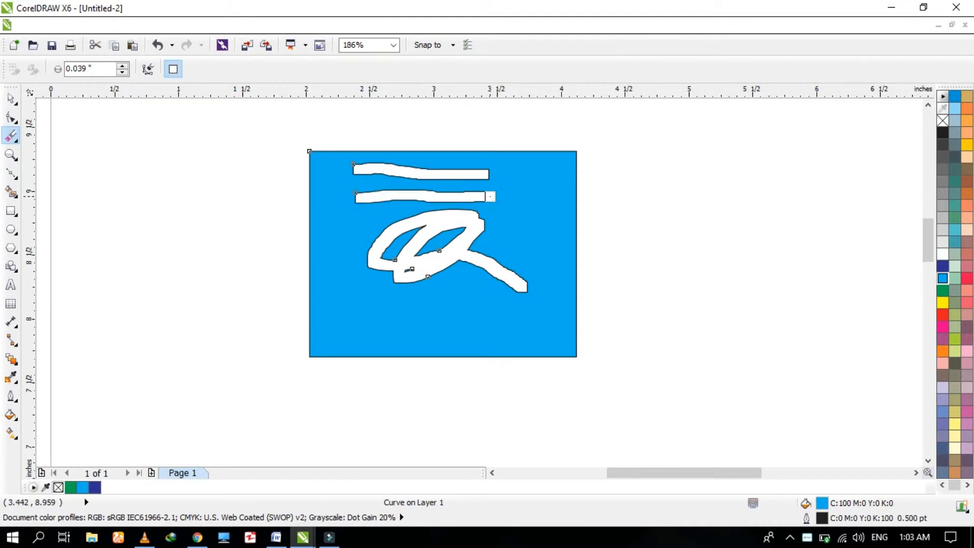
mouse_move(328, 168)
mouse_down()
mouse_move(351, 299)
mouse_move(478, 327)
mouse_move(521, 325)
mouse_up()
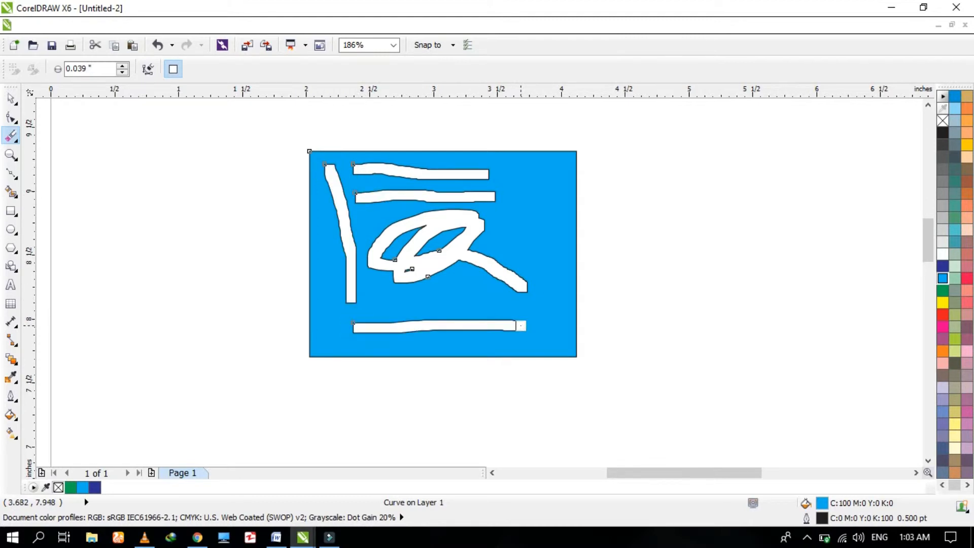
scroll(520, 326, down, 4)
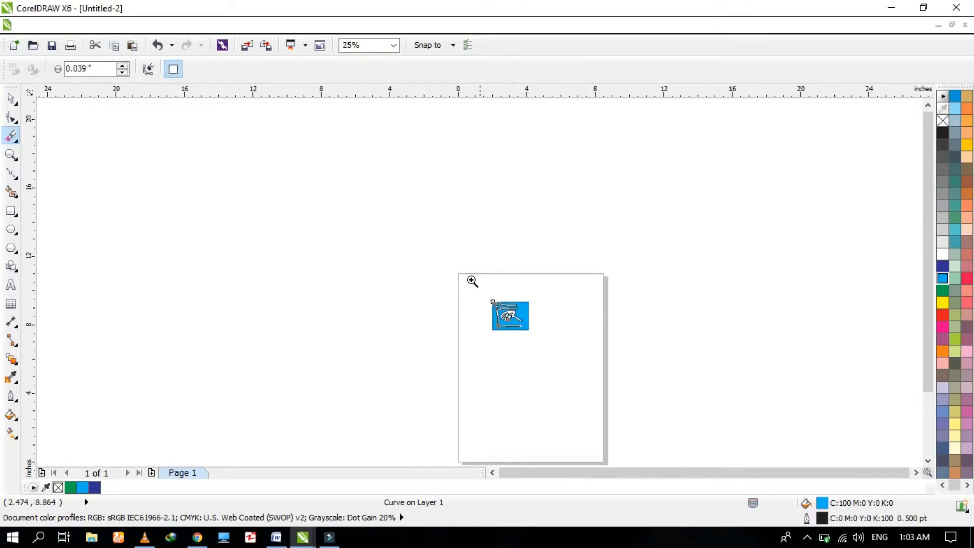
drag(444, 258, 568, 366)
key(space)
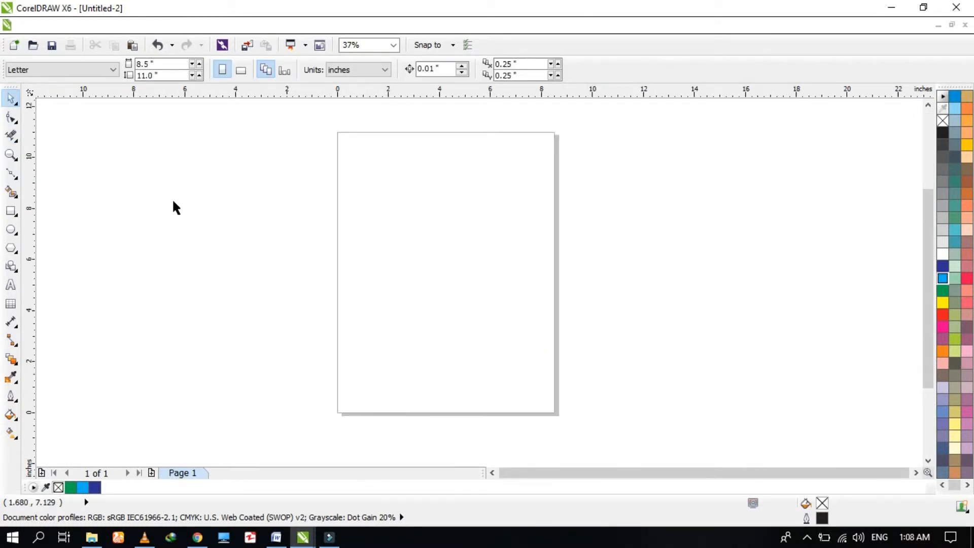
click(12, 135)
click(65, 191)
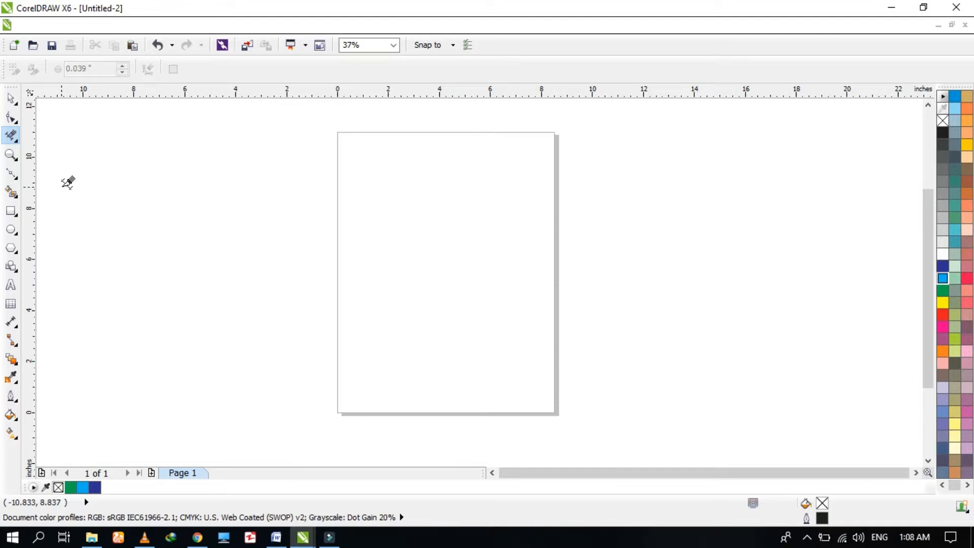
key(space)
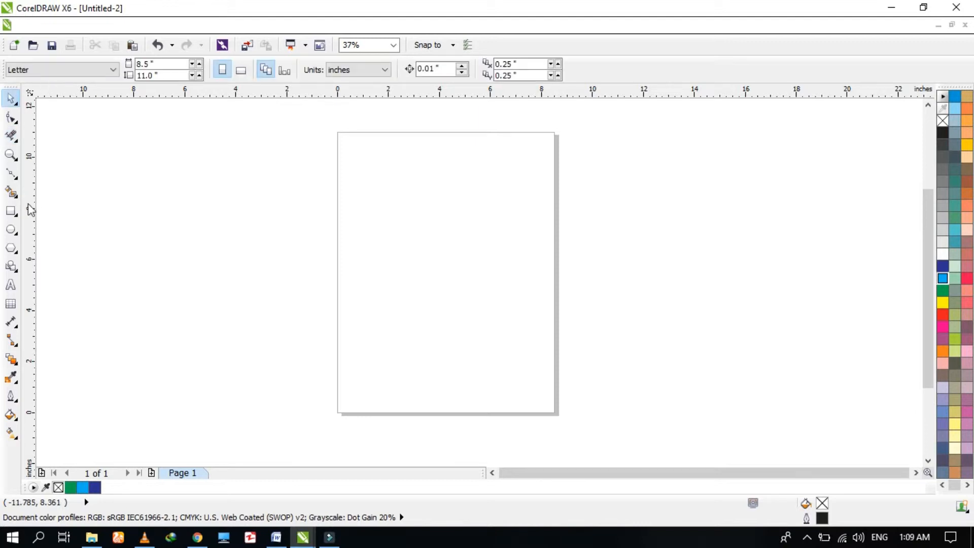
Draw an unfilled rectangle about 6.9 by 2.7 inches across the page.
click(11, 211)
drag(352, 209, 529, 280)
key(space)
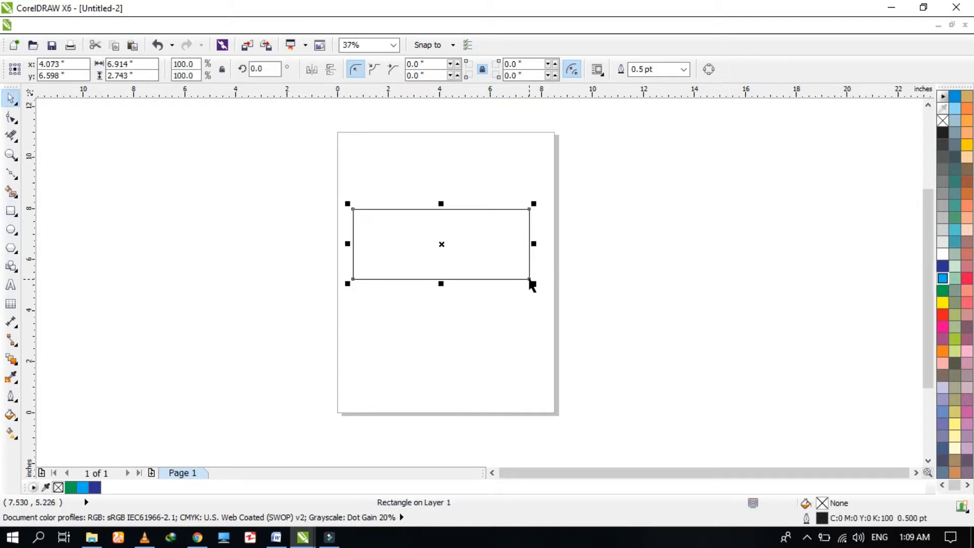
Draw a circle about 4.6 inches wide overlapping the rectangle's right end.
click(11, 229)
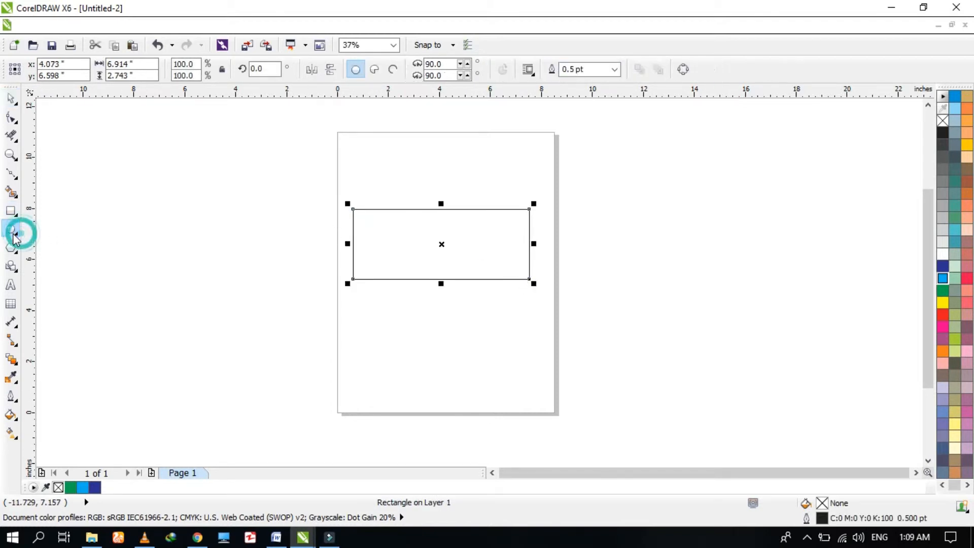
drag(507, 180, 623, 302)
key(space)
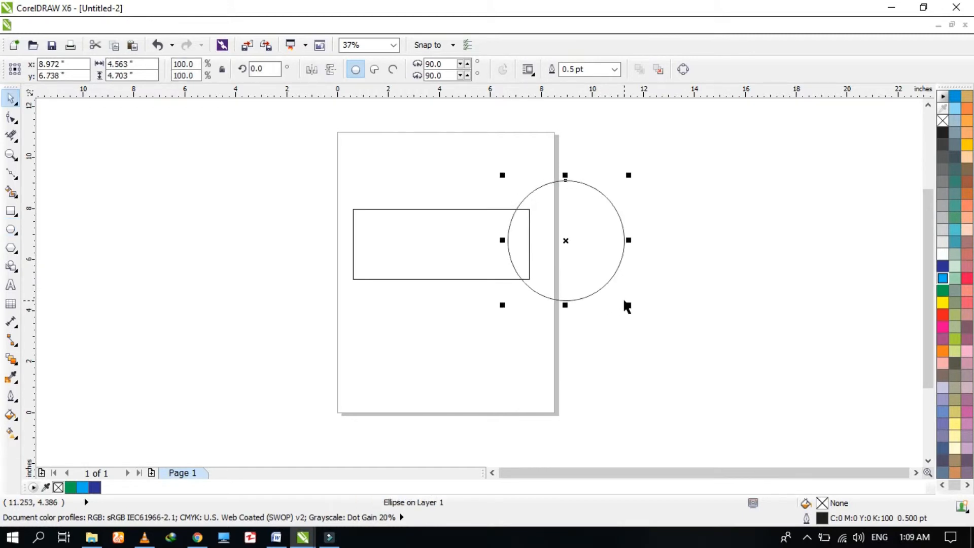
shift+click(457, 270)
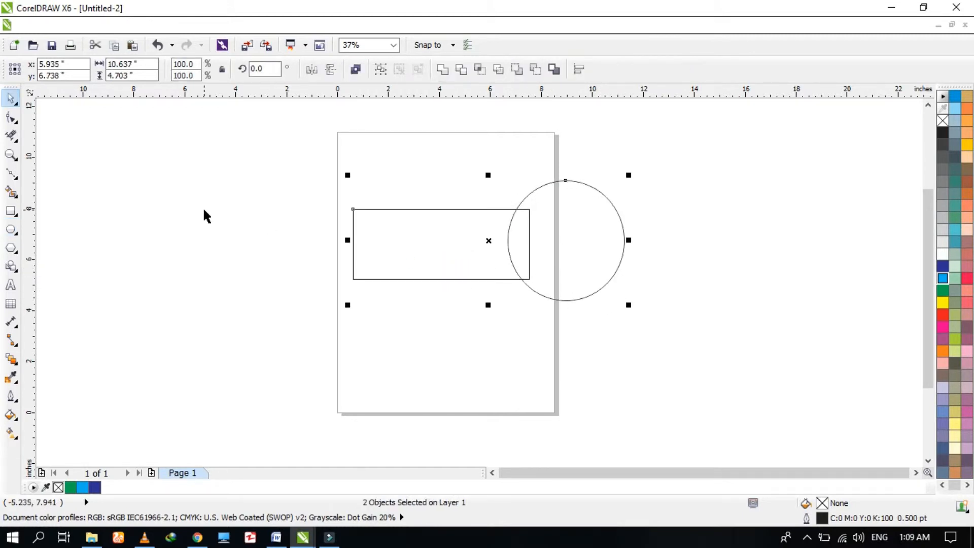
key(Escape)
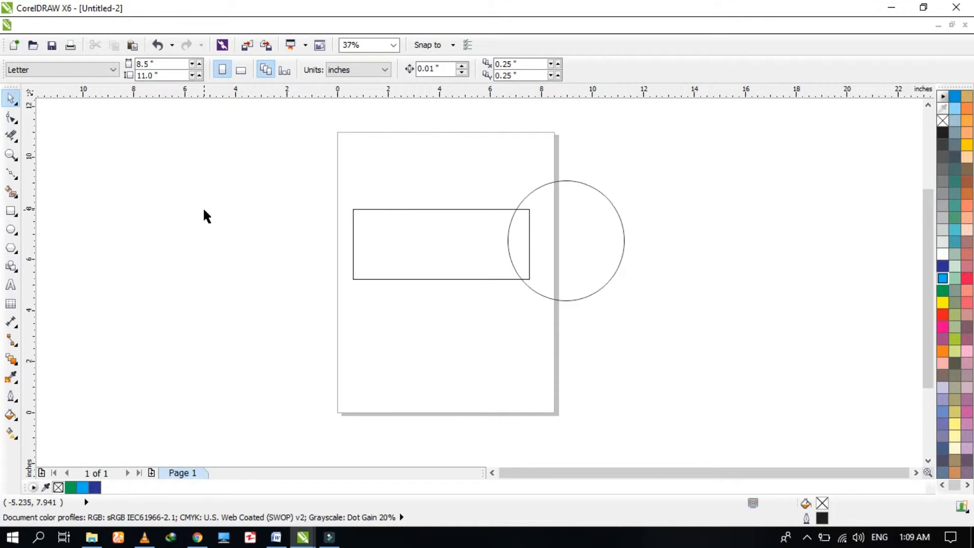
Remove the overlapping rectangle edge and circle arc with the Virtual Segment Delete tool.
key(F7)
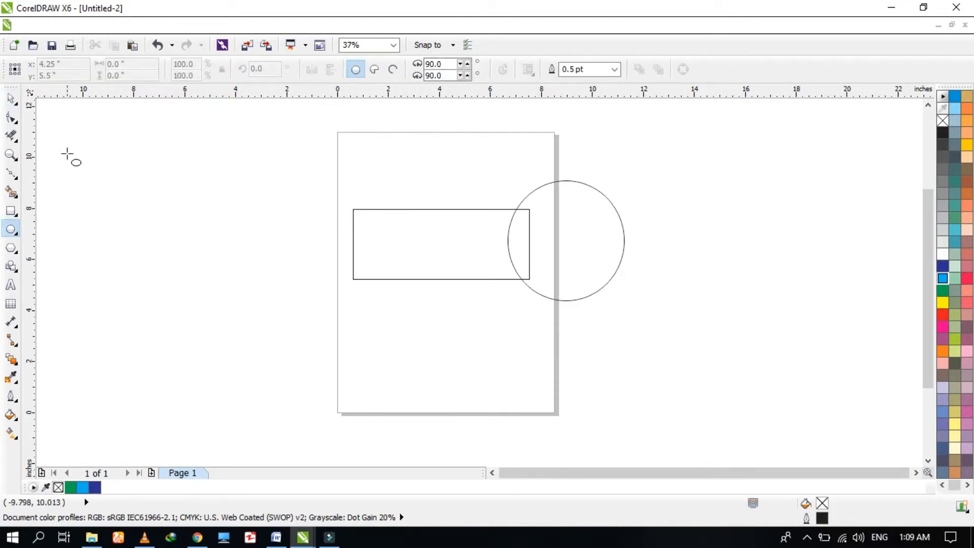
click(12, 136)
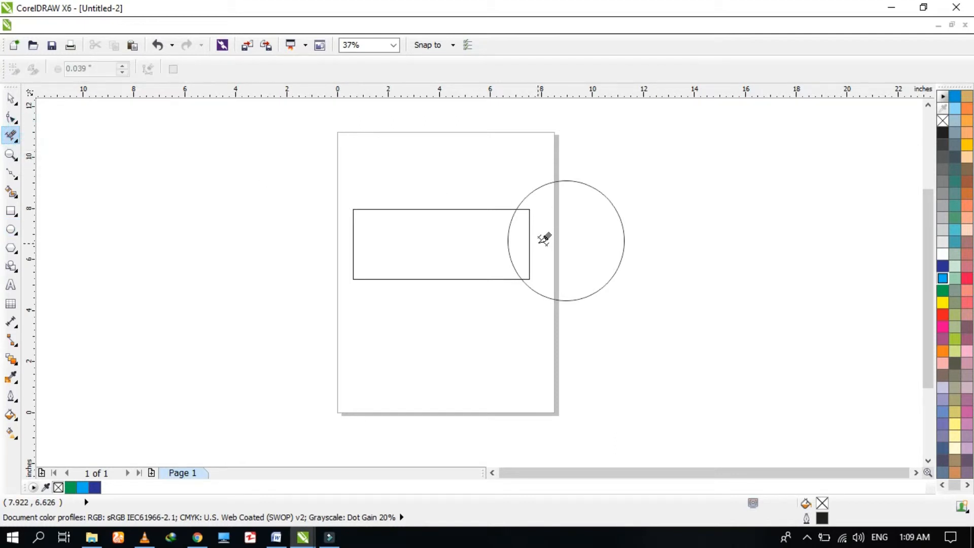
click(529, 233)
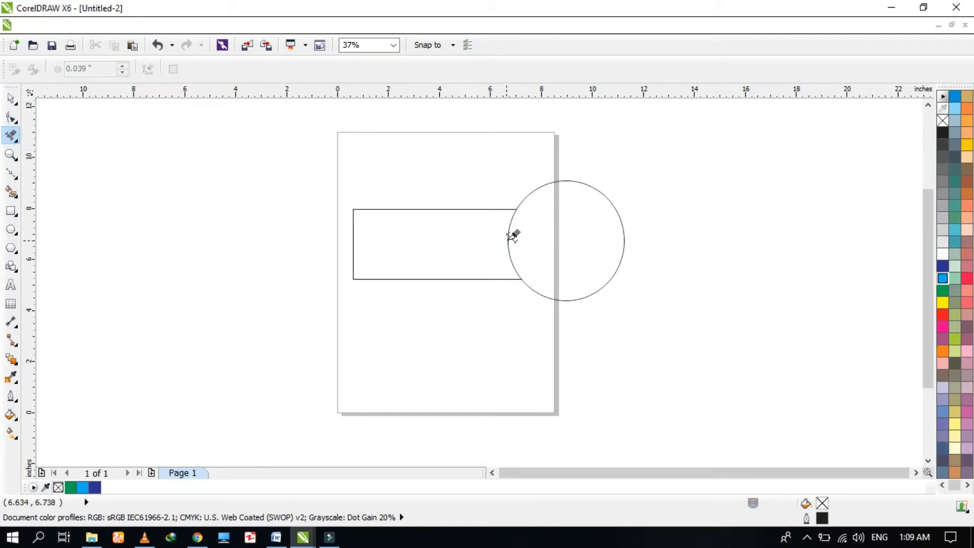
click(512, 260)
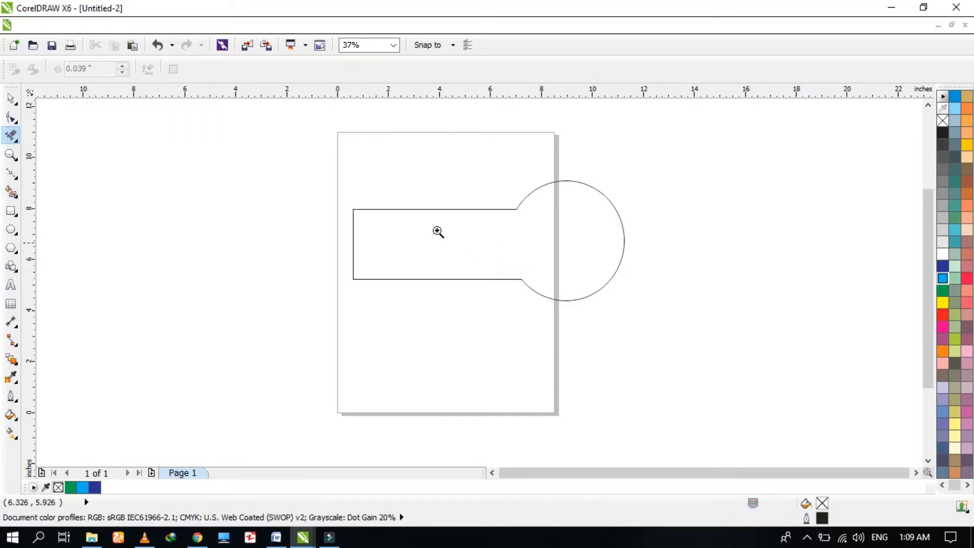
Delete the rectangle's remaining outline segments with Virtual Segment Delete.
drag(317, 148, 659, 348)
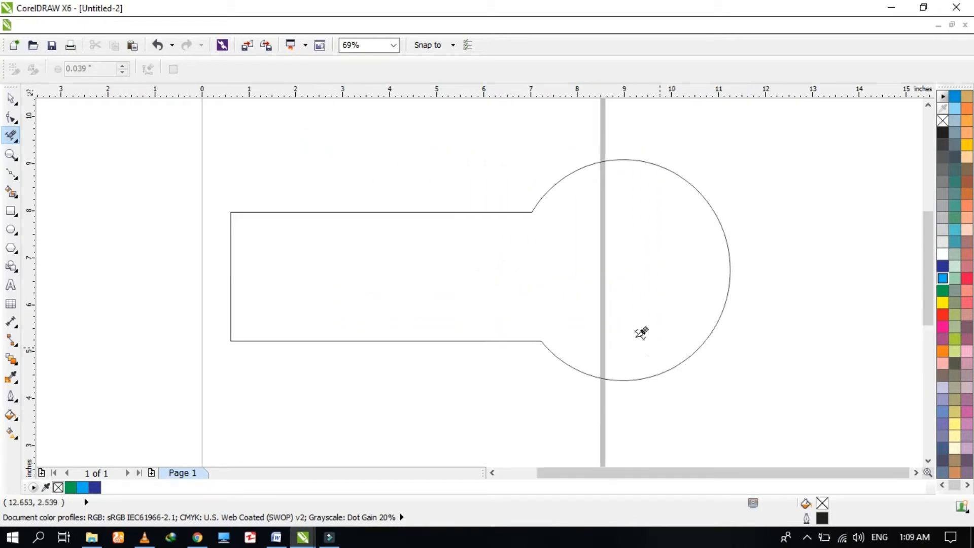
click(300, 212)
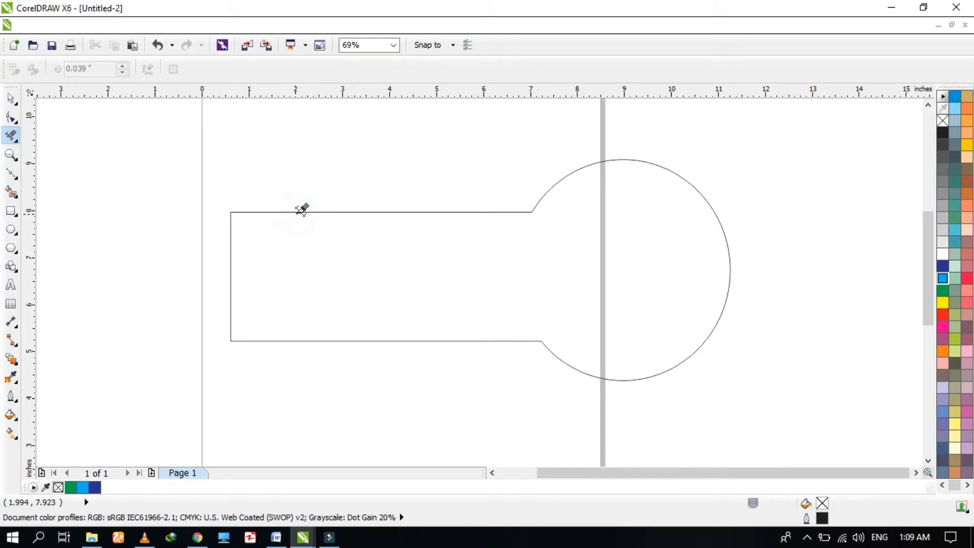
click(300, 212)
click(232, 204)
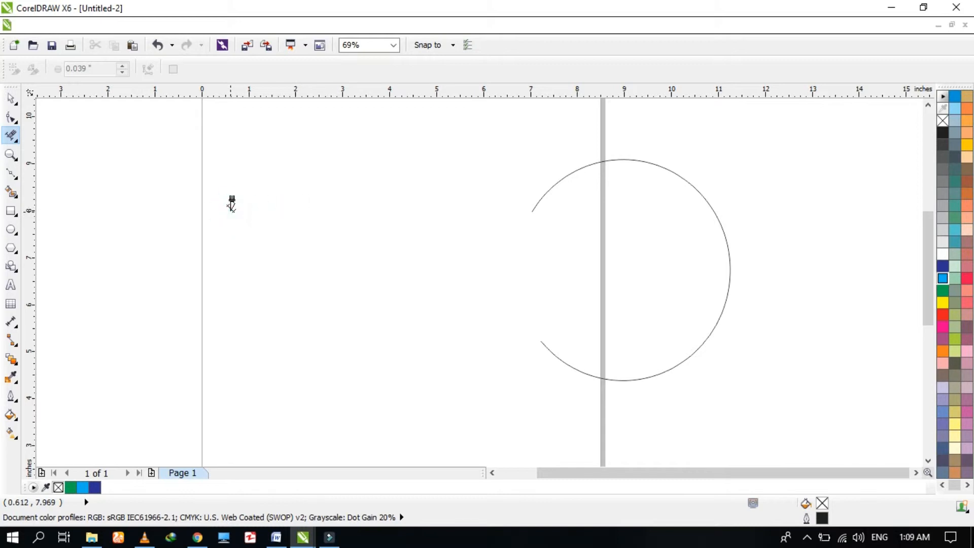
Move the remaining circle arc onto the page.
scroll(231, 210, down, 4)
key(F2)
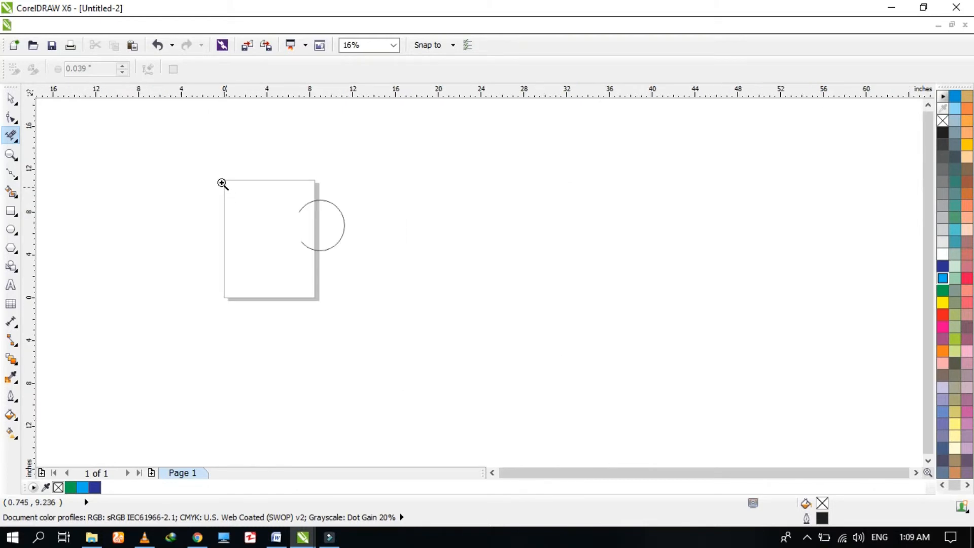
drag(208, 170, 409, 319)
key(space)
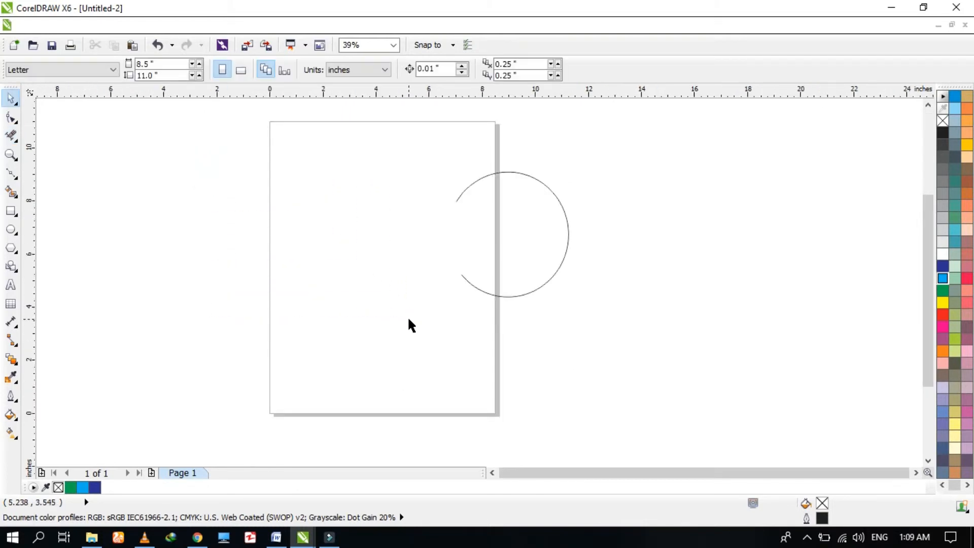
drag(547, 219, 416, 249)
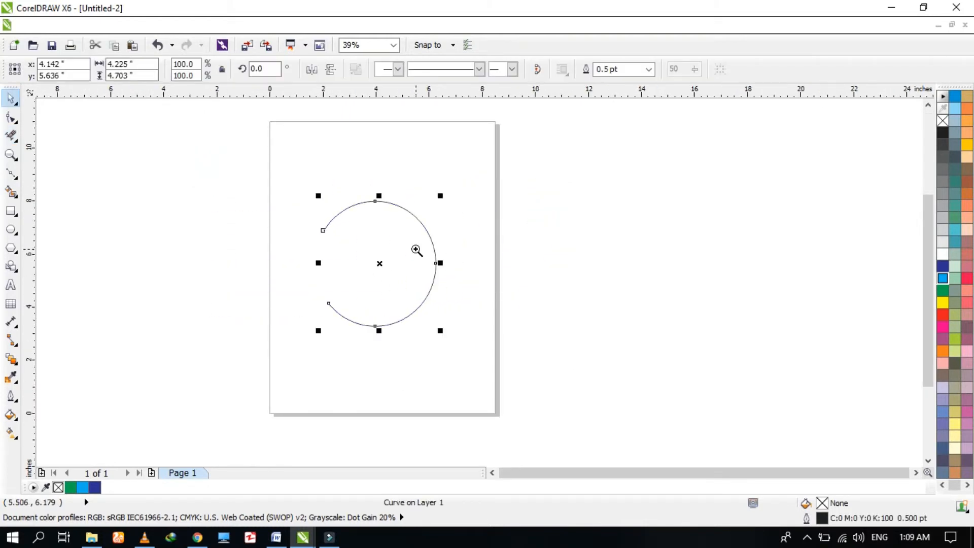
Draw a tall rectangle about 1.1 by 2.9 inches and fill it dark blue.
drag(244, 189, 543, 363)
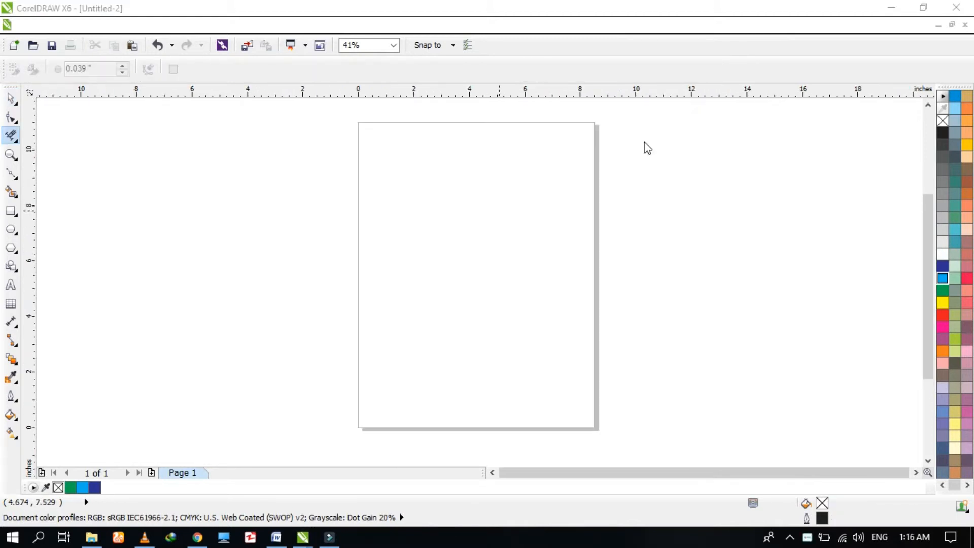
click(13, 212)
drag(436, 194, 466, 274)
key(space)
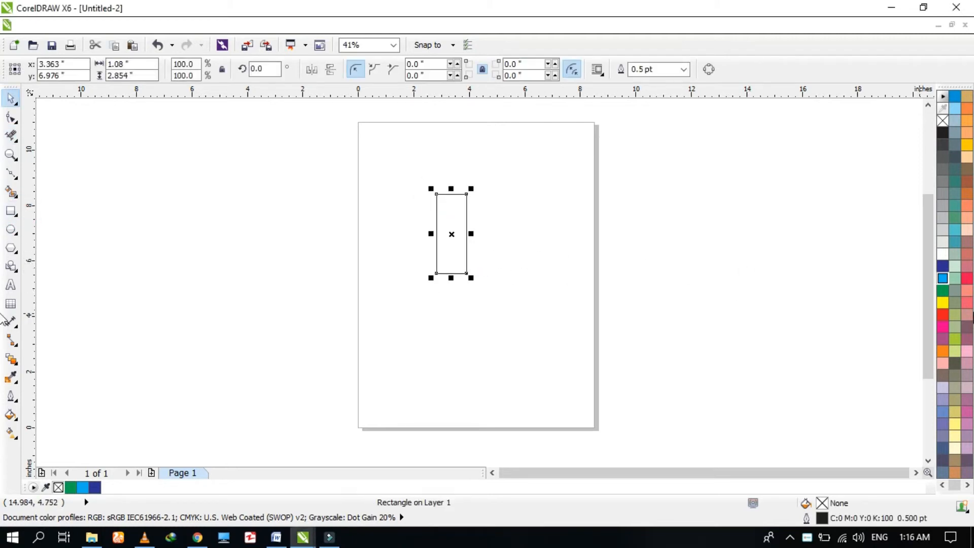
click(941, 268)
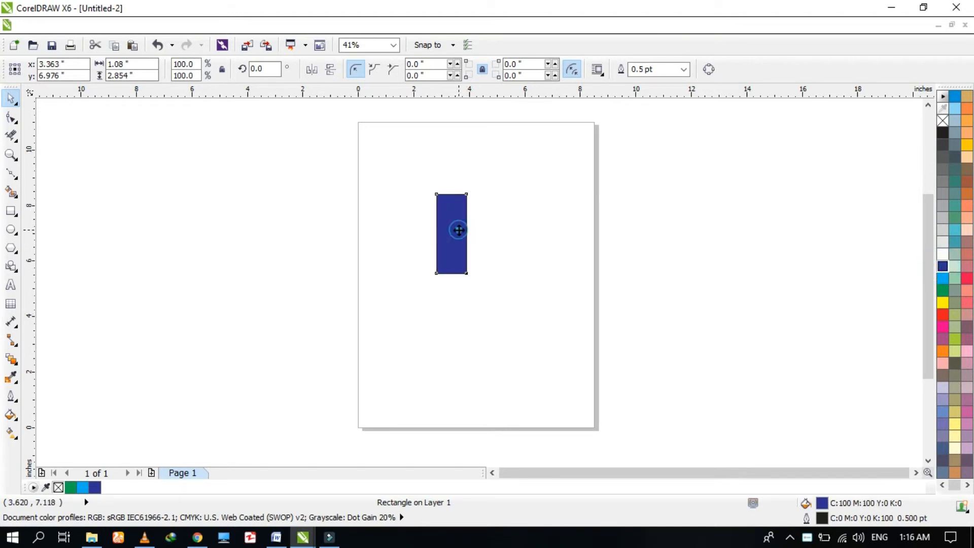
Place a copy of the dark blue rectangle beside the original.
drag(458, 237, 515, 241)
key(F2)
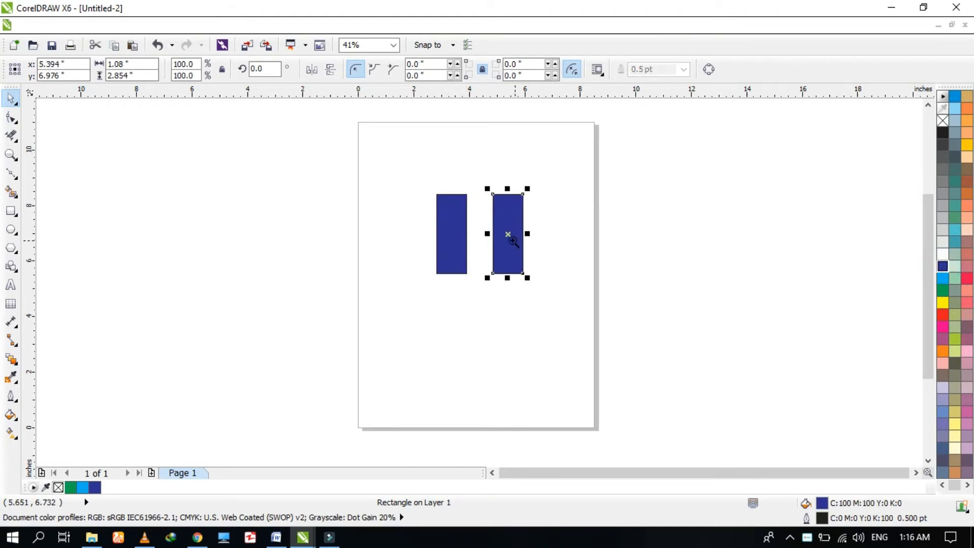
drag(406, 173, 558, 304)
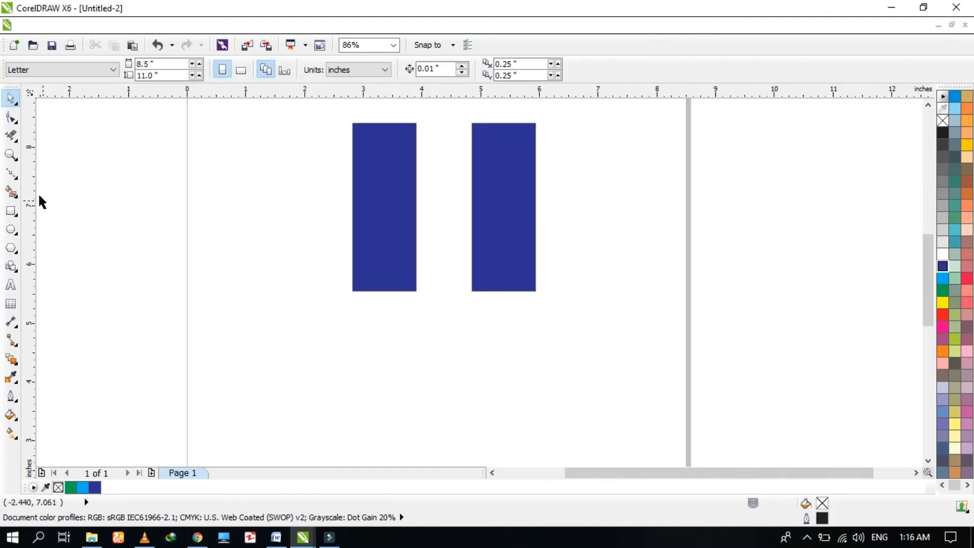
click(12, 157)
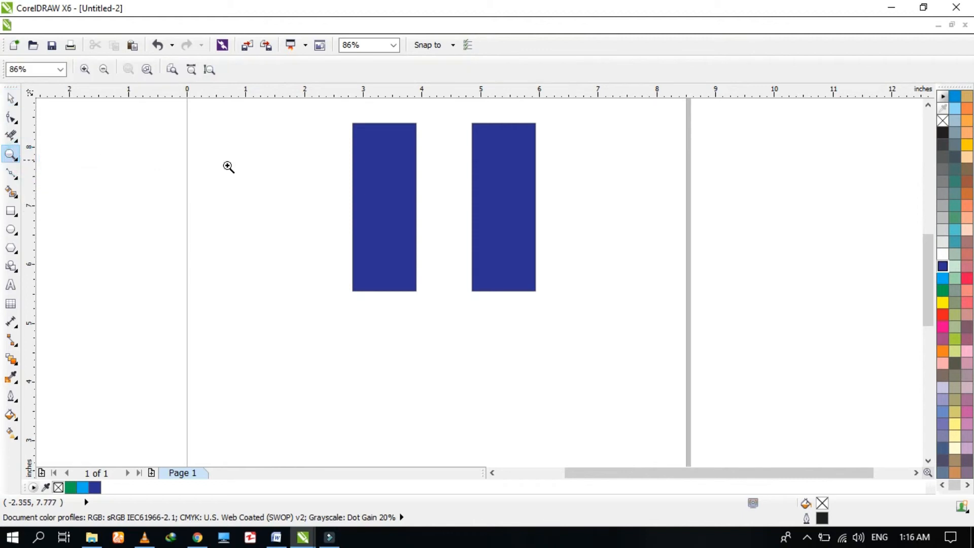
Use the Zoom tool to magnify the two dark blue rectangles, zoom out, and zoom back in on them.
drag(322, 121, 591, 336)
drag(289, 171, 634, 327)
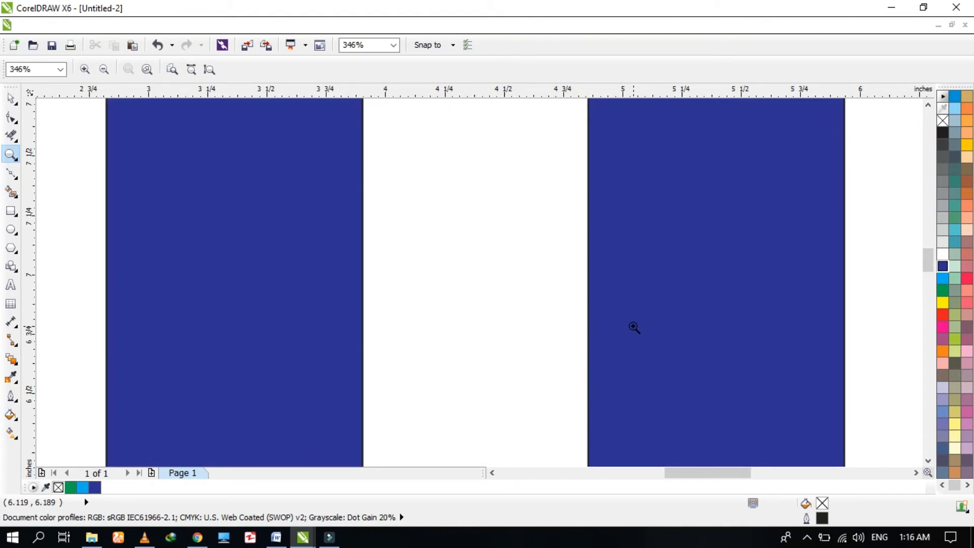
click(104, 70)
click(105, 70)
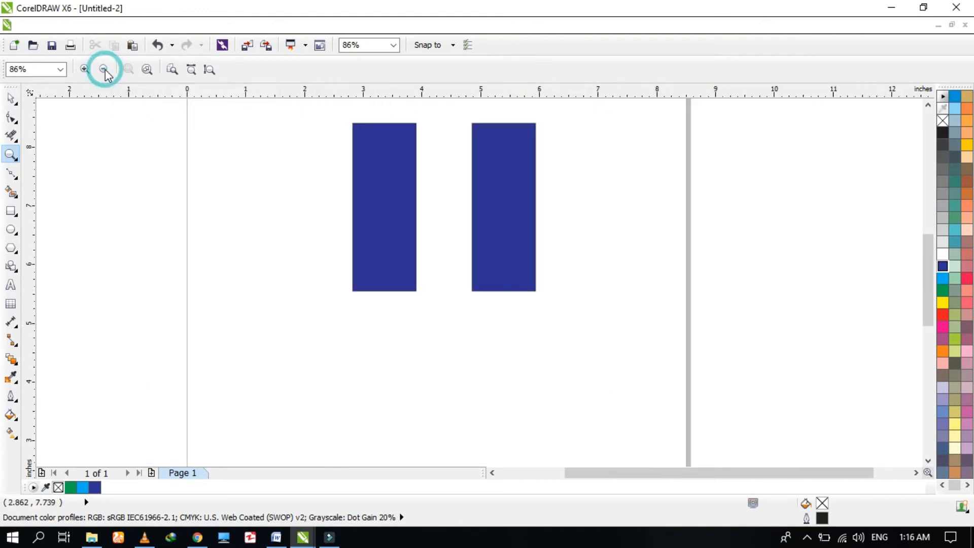
click(85, 69)
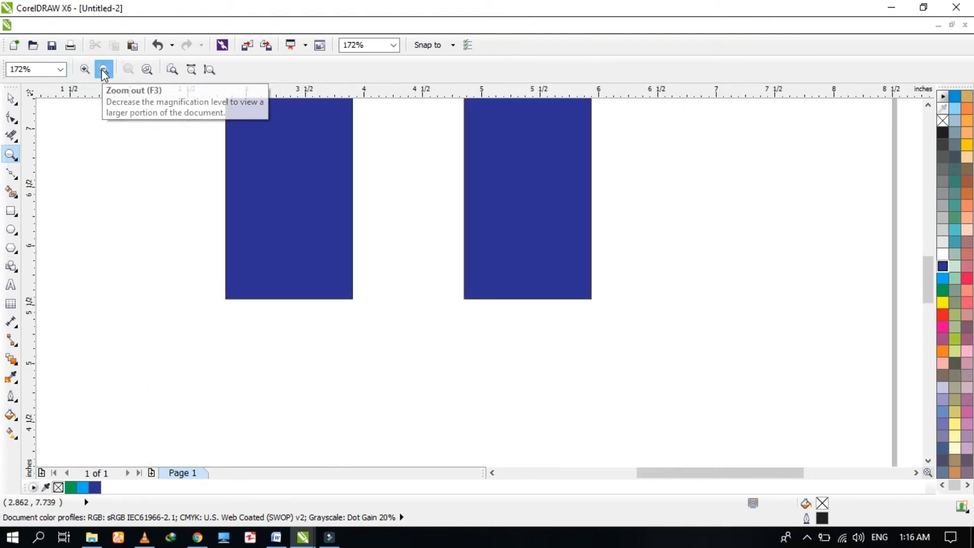
click(103, 69)
drag(327, 108, 559, 315)
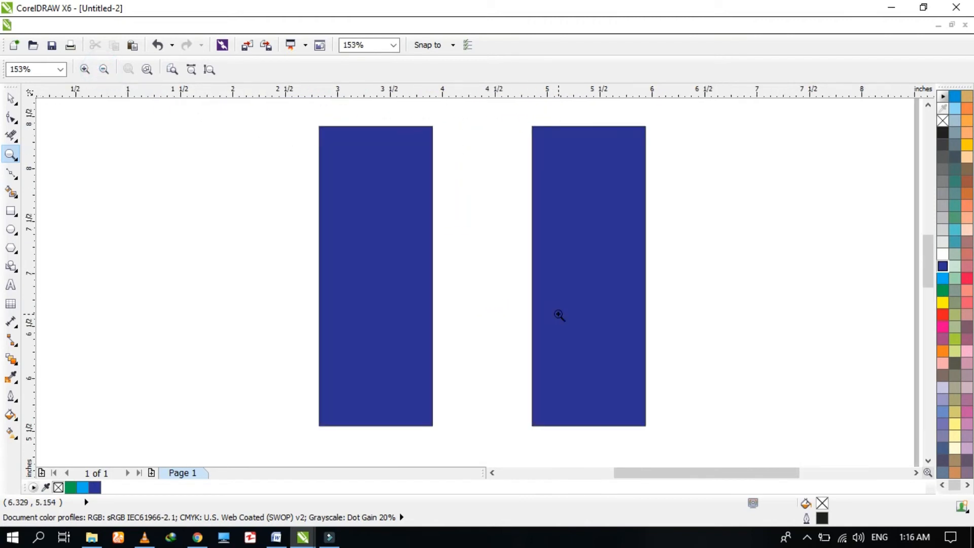
Switch to the Pan tool, shift the view across the rectangles, and zoom out to the whole page.
click(15, 159)
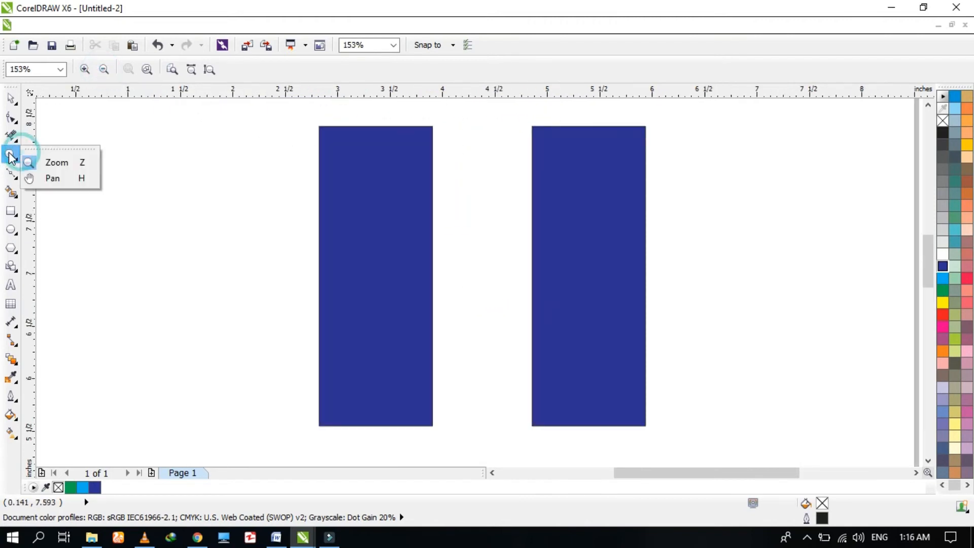
click(44, 178)
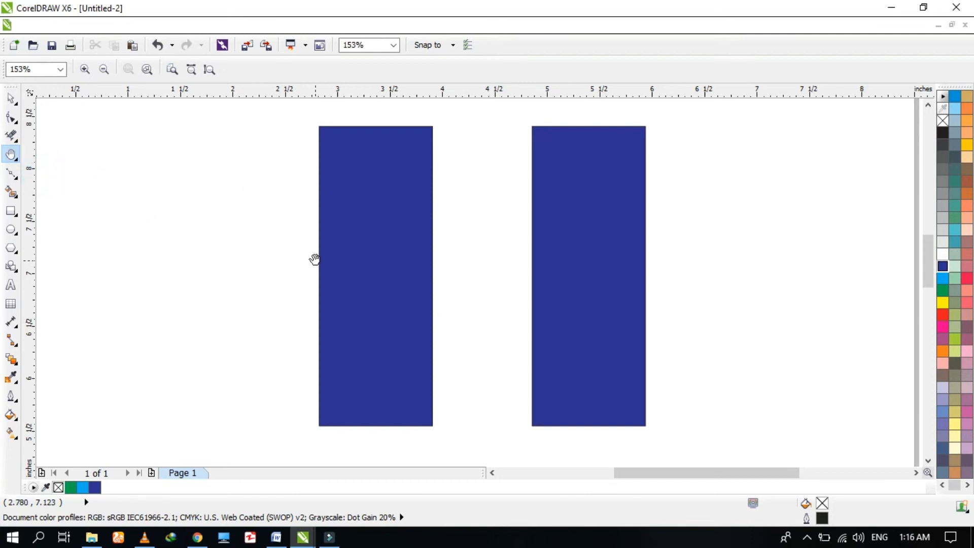
drag(371, 238, 402, 247)
scroll(378, 265, down, 4)
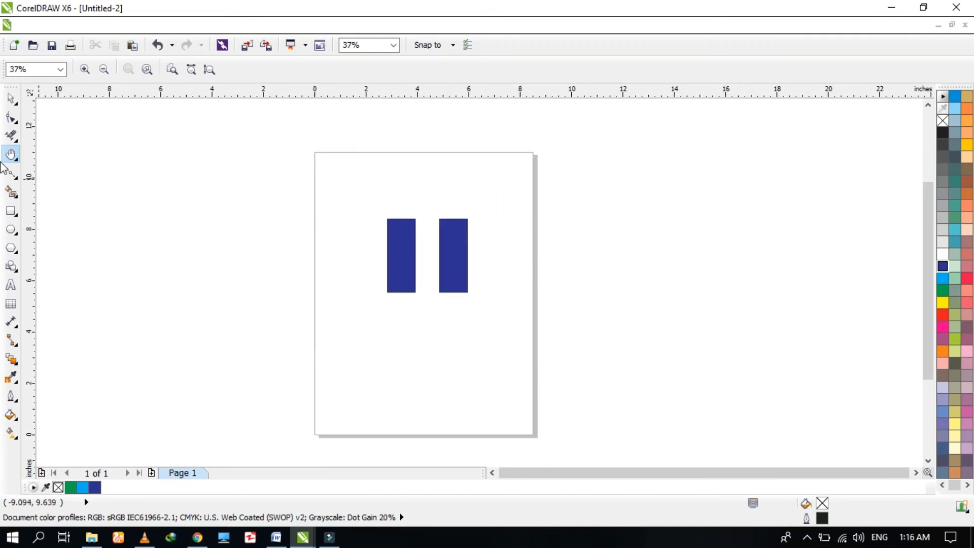
Zoom in on both rectangles with the Zoom tool, then pan the view slightly with the Pan tool.
click(17, 159)
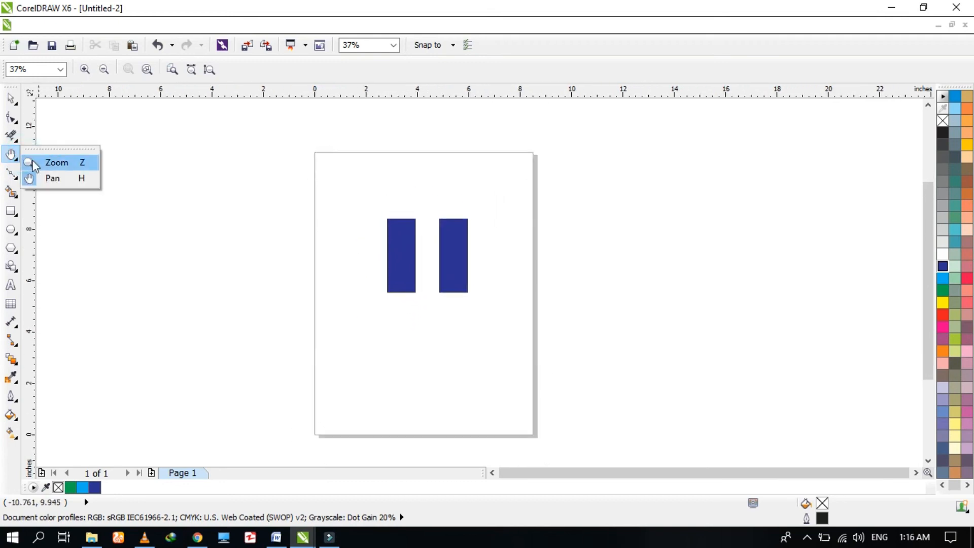
click(31, 162)
drag(383, 200, 507, 320)
click(17, 160)
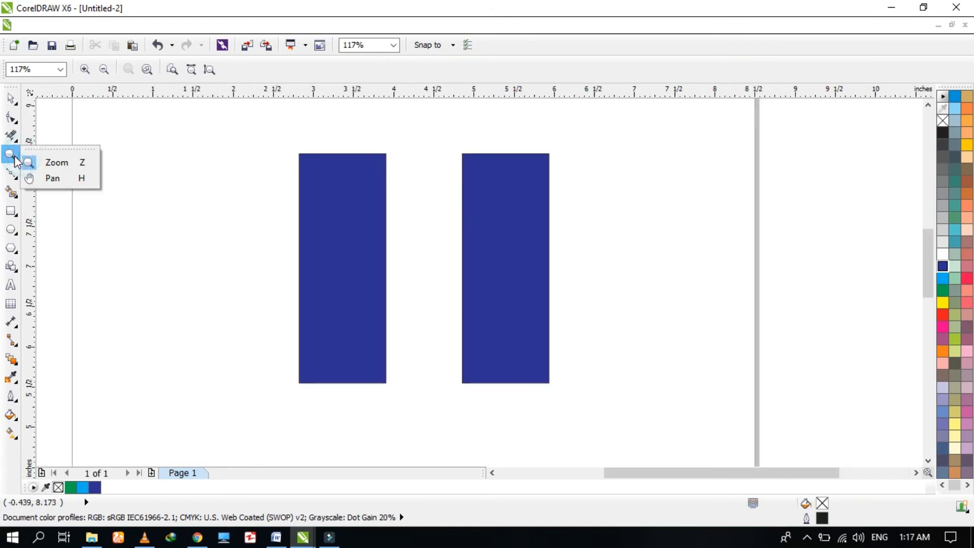
click(31, 178)
drag(245, 151, 299, 154)
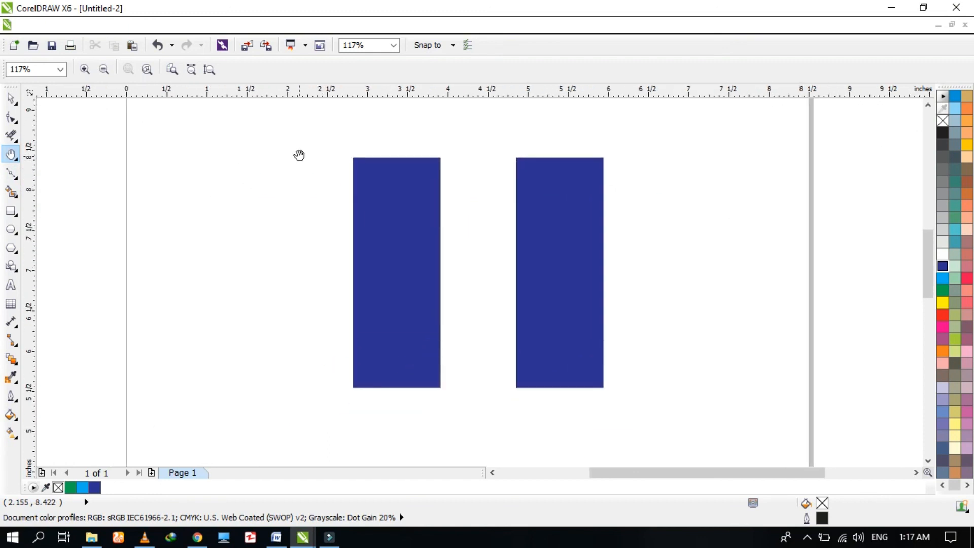